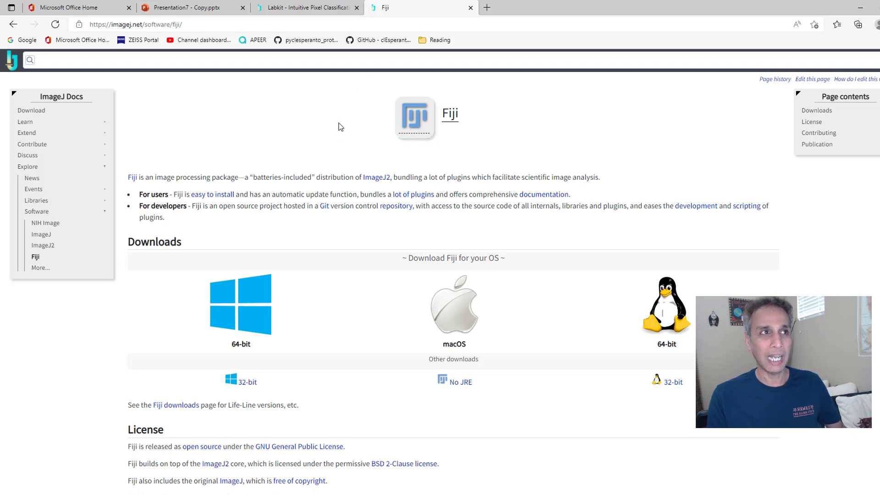
- Launch Fiji so the ImageJ main window opens over the imagej.net Fiji page
{"action": "mouse_move", "coordinate": [409, 125]}
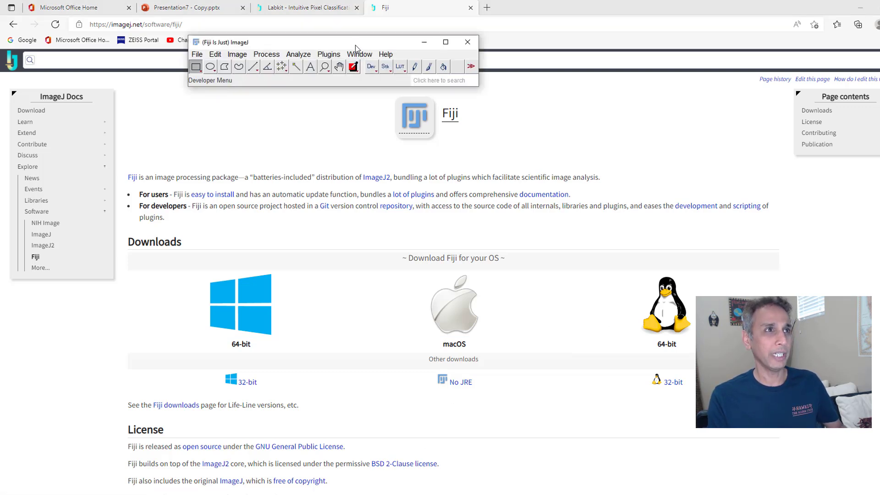
{"action": "left_click_drag", "start_coordinate": [359, 47], "coordinate": [382, 62]}
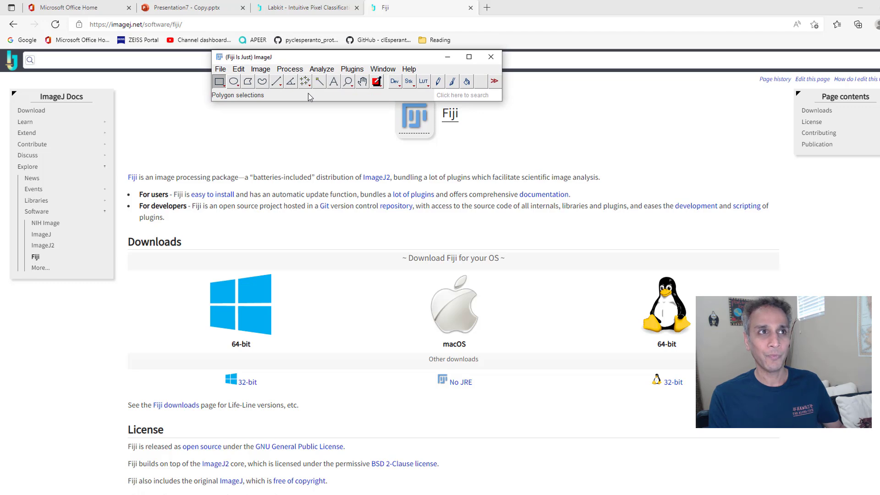
{"action": "left_click_drag", "start_coordinate": [359, 58], "coordinate": [351, 58]}
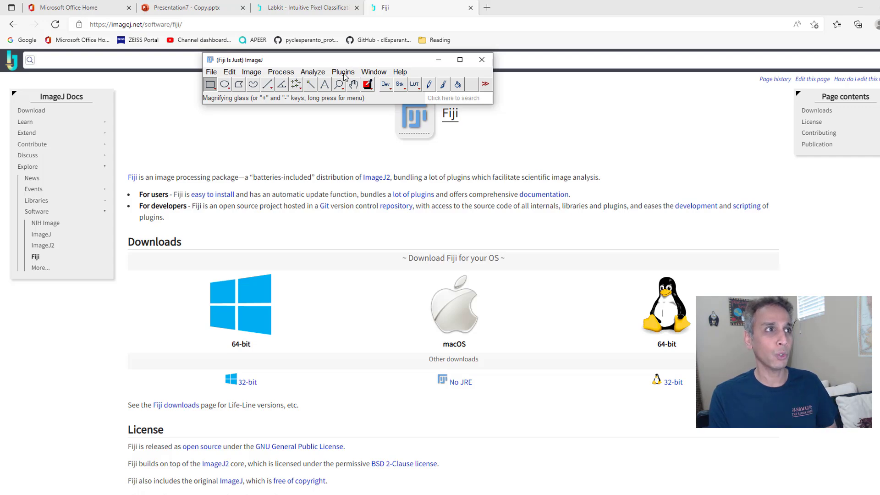
{"action": "left_click", "coordinate": [343, 73]}
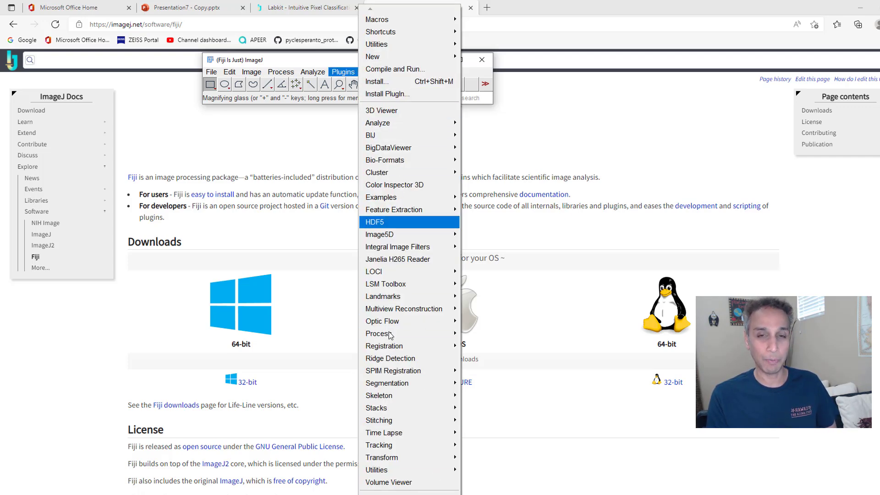
{"action": "mouse_move", "coordinate": [403, 410]}
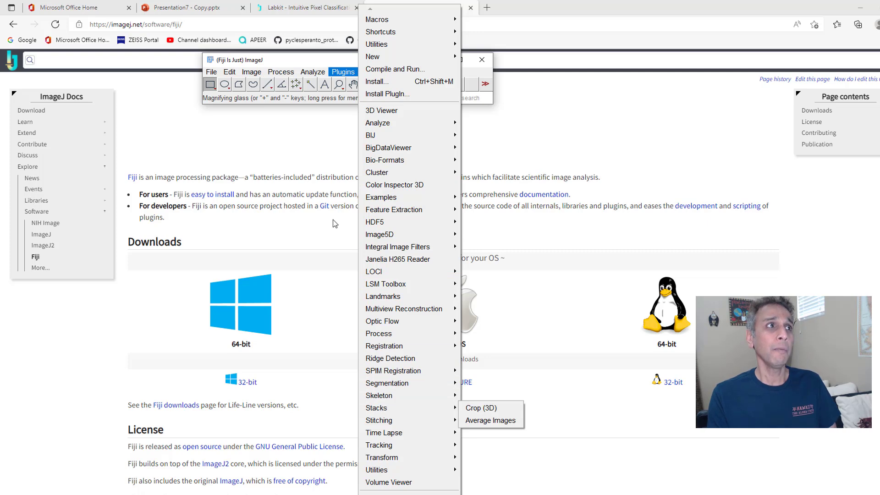
{"action": "left_click", "coordinate": [312, 72]}
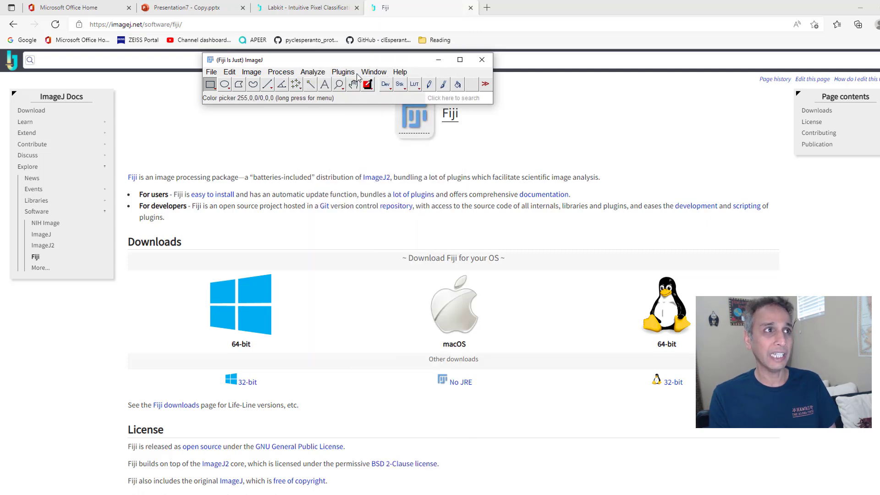
{"action": "left_click", "coordinate": [343, 72]}
{"action": "mouse_move", "coordinate": [403, 370]}
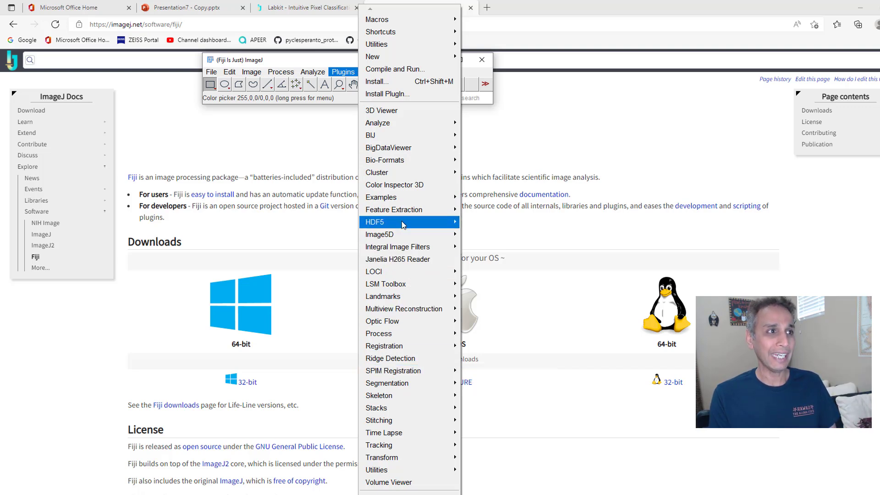
{"action": "mouse_move", "coordinate": [403, 225]}
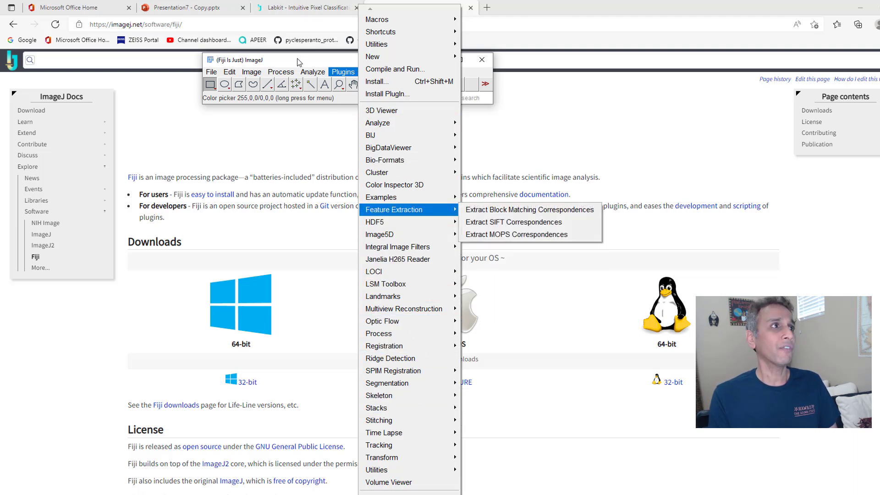
{"action": "left_click", "coordinate": [288, 22]}
- Minimize Edge and run Help > Update, confirming ImageJ is already up to date
{"action": "left_click", "coordinate": [861, 9]}
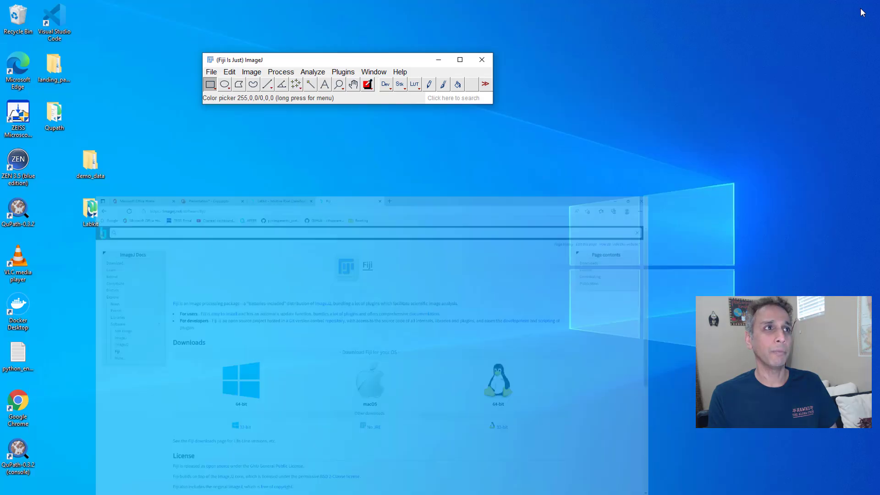
{"action": "left_click_drag", "start_coordinate": [373, 63], "coordinate": [412, 69]}
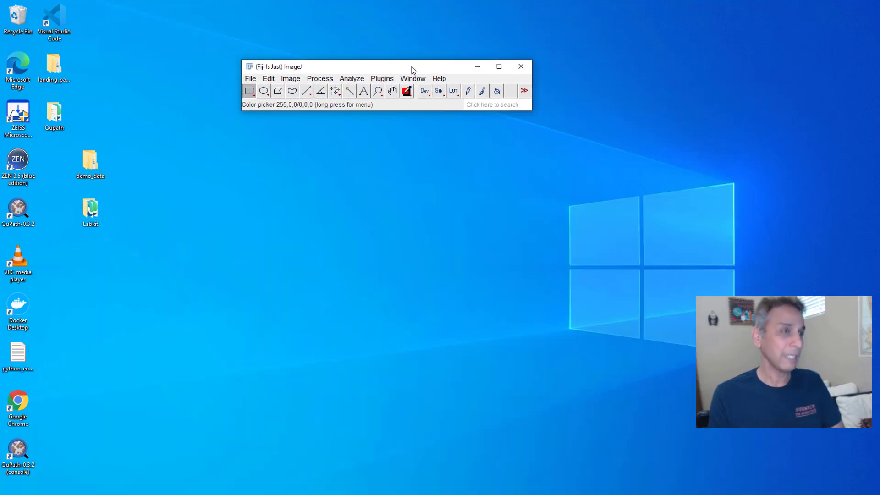
{"action": "left_click", "coordinate": [439, 78]}
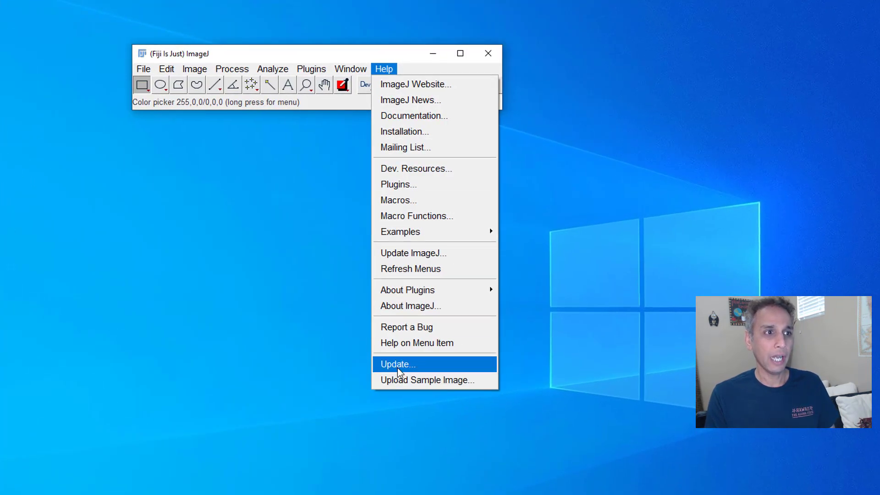
{"action": "left_click", "coordinate": [398, 366]}
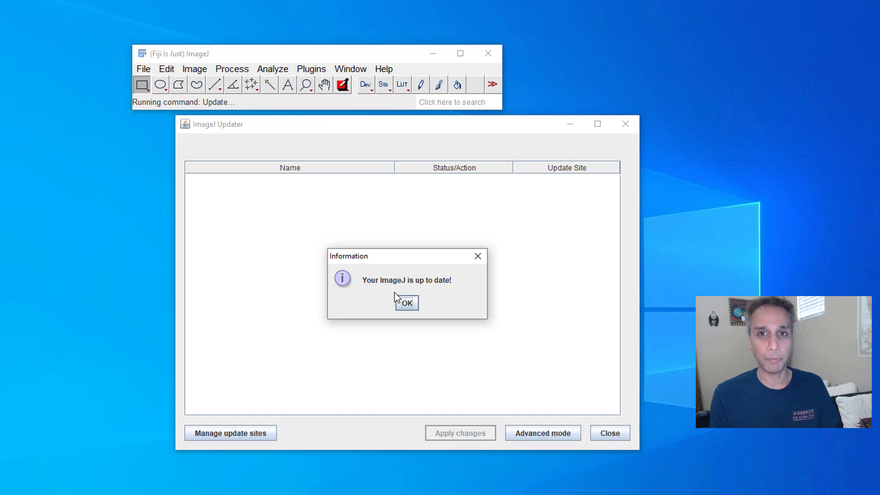
{"action": "left_click", "coordinate": [407, 303]}
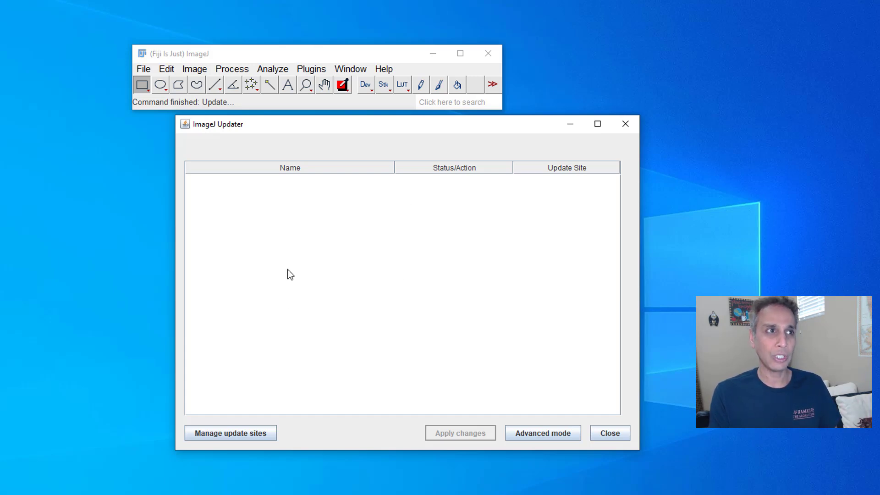
- Open Manage update sites and scroll down to the ticked Labkit site
{"action": "left_click", "coordinate": [233, 436]}
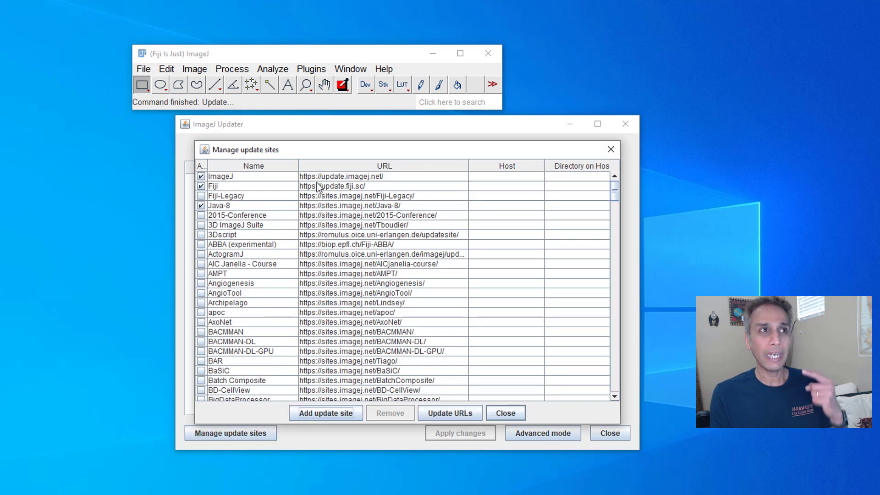
{"action": "left_click", "coordinate": [378, 72]}
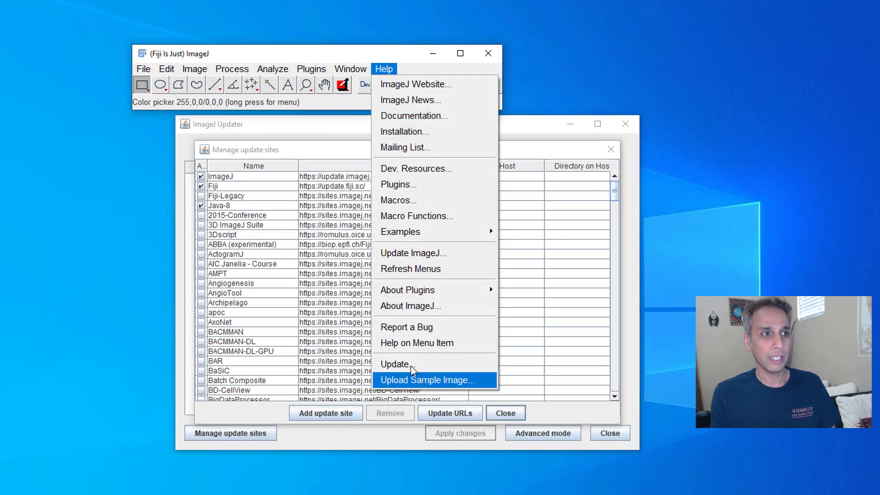
{"action": "left_click", "coordinate": [320, 125]}
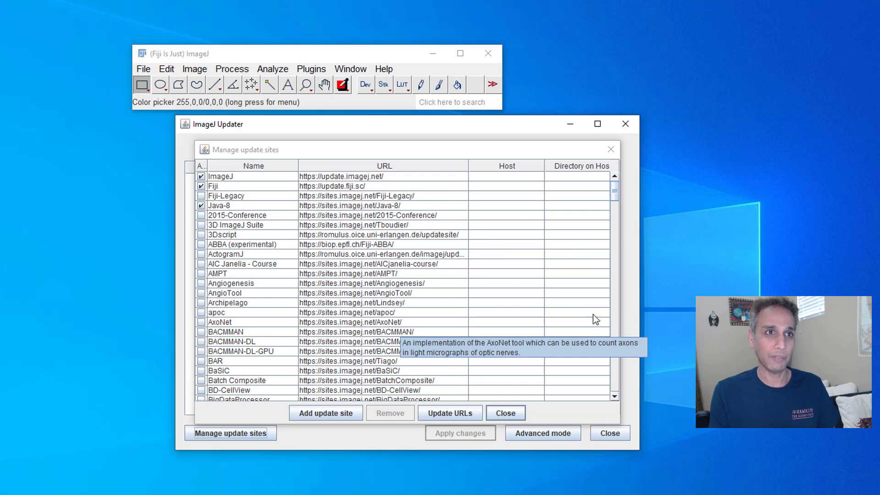
{"action": "left_click", "coordinate": [615, 235]}
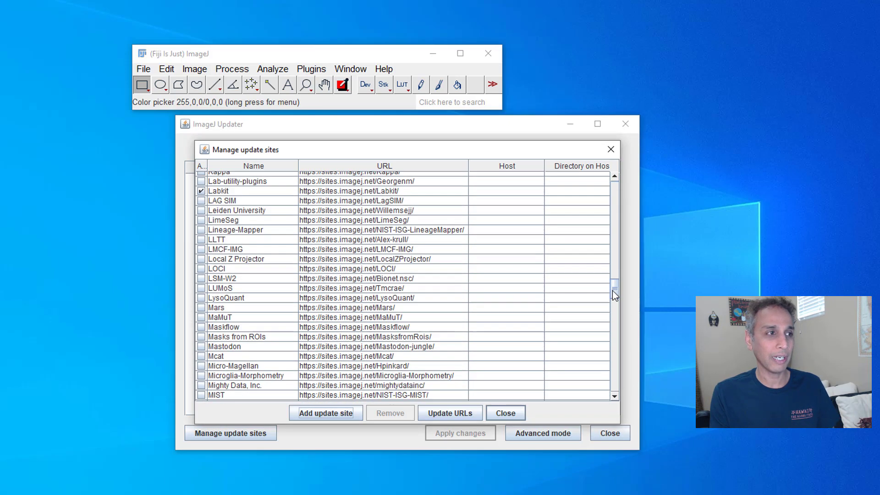
{"action": "mouse_move", "coordinate": [612, 291]}
{"action": "left_mouse_down"}
{"action": "mouse_move", "coordinate": [615, 309]}
{"action": "mouse_move", "coordinate": [612, 283]}
{"action": "left_mouse_up"}
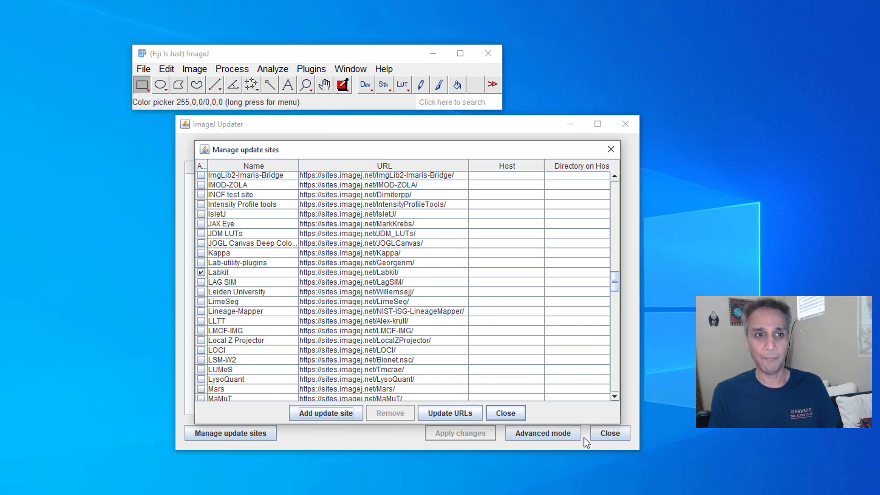
{"action": "left_click", "coordinate": [611, 149]}
{"action": "left_click", "coordinate": [625, 125]}
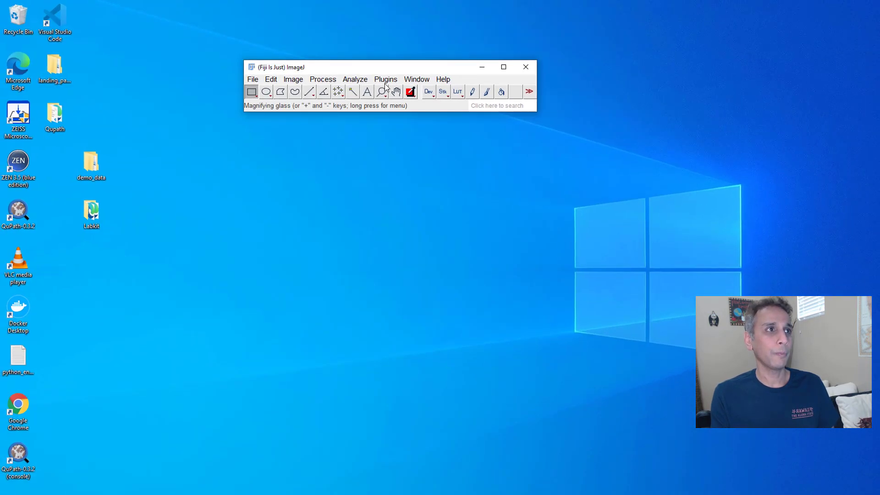
{"action": "left_click", "coordinate": [386, 81]}
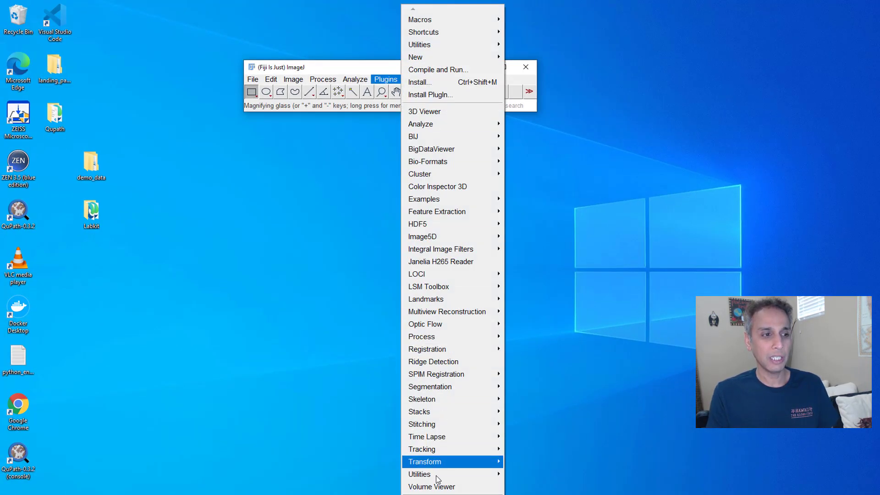
{"action": "scroll", "coordinate": [453, 486], "scroll_direction": "down", "scroll_amount": 5}
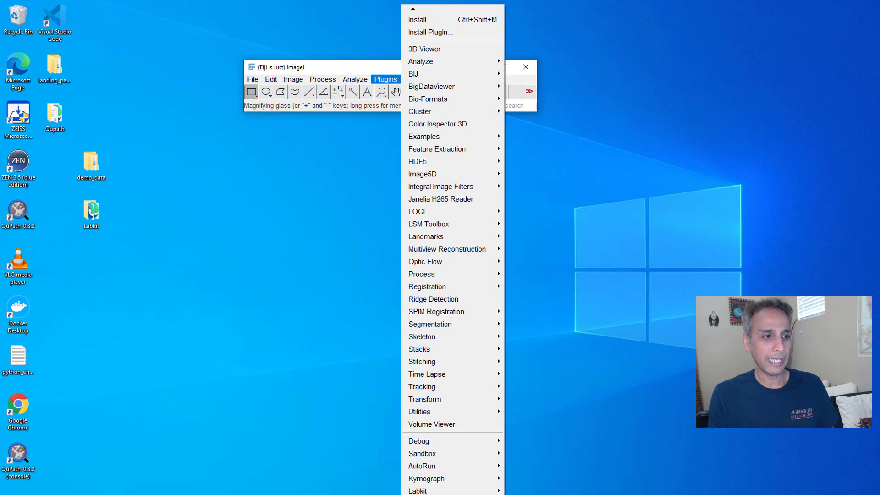
{"action": "mouse_move", "coordinate": [422, 491]}
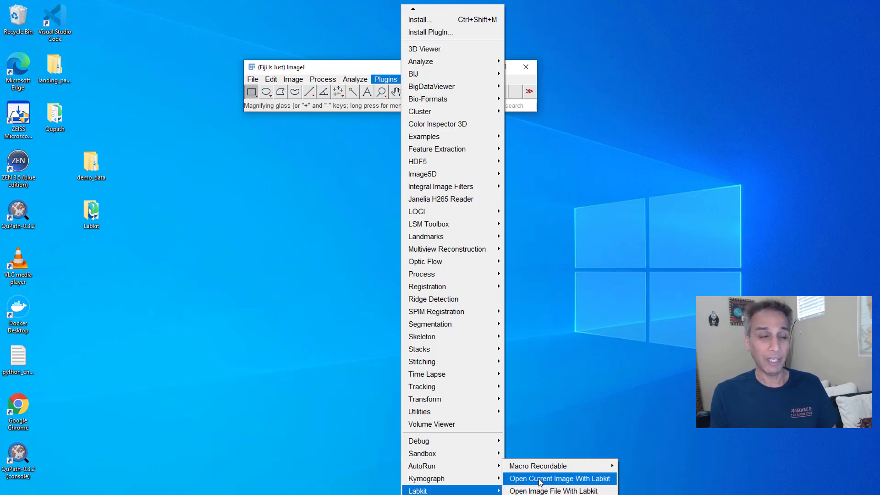
{"action": "left_click", "coordinate": [327, 307]}
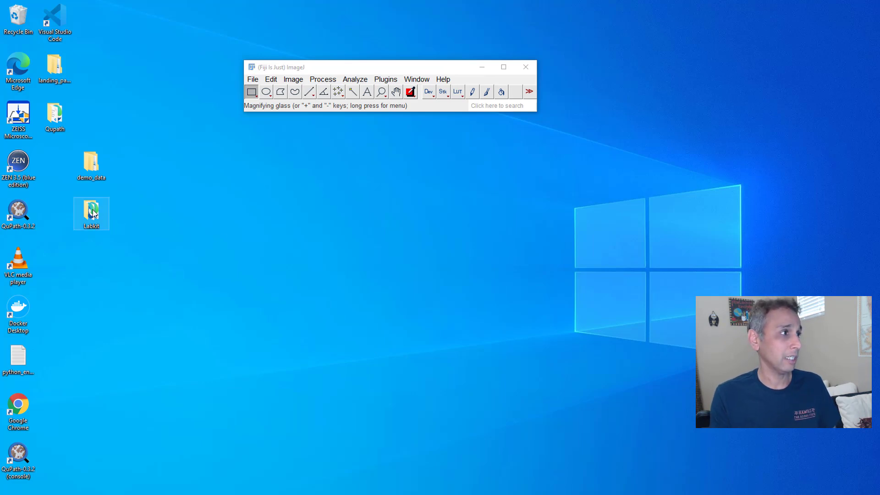
- Browse to Labkit > images and drag Ki-67.jpg onto the ImageJ toolbar
{"action": "double_click", "coordinate": [108, 211]}
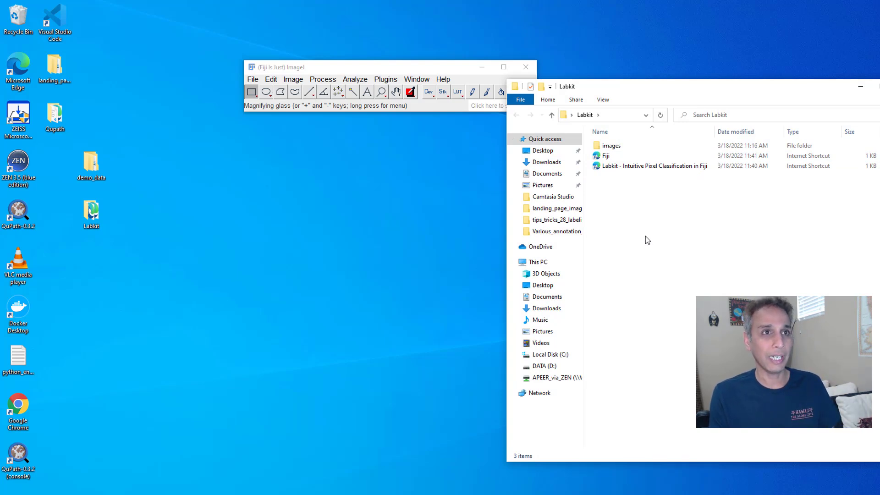
{"action": "double_click", "coordinate": [618, 151]}
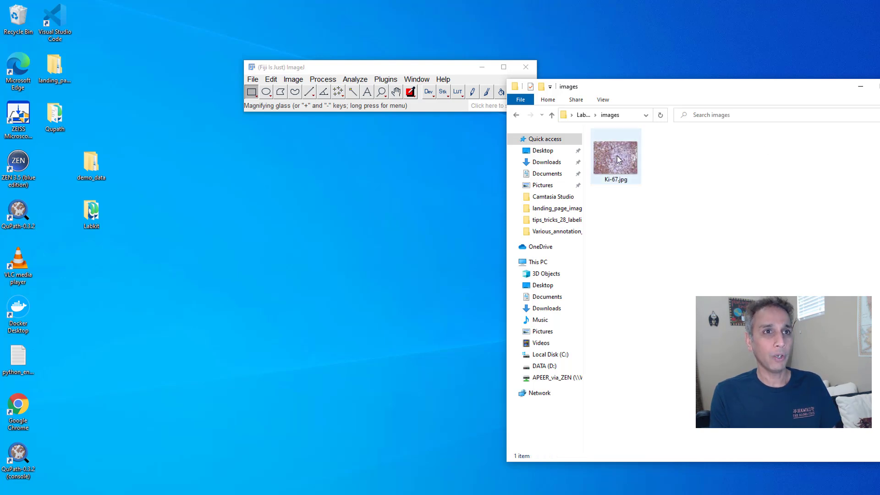
{"action": "left_click_drag", "start_coordinate": [618, 155], "coordinate": [478, 127]}
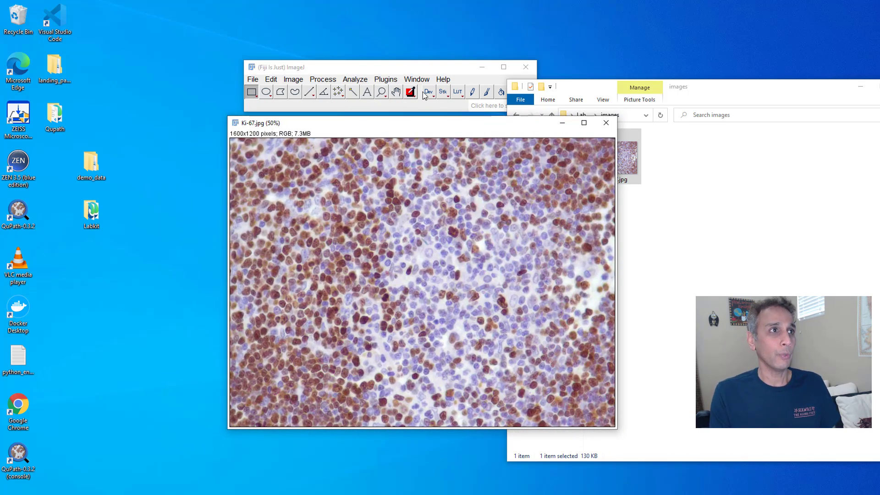
- Open the current Ki-67 image in Labkit from the Plugins menu and move the window right
{"action": "left_click", "coordinate": [385, 79]}
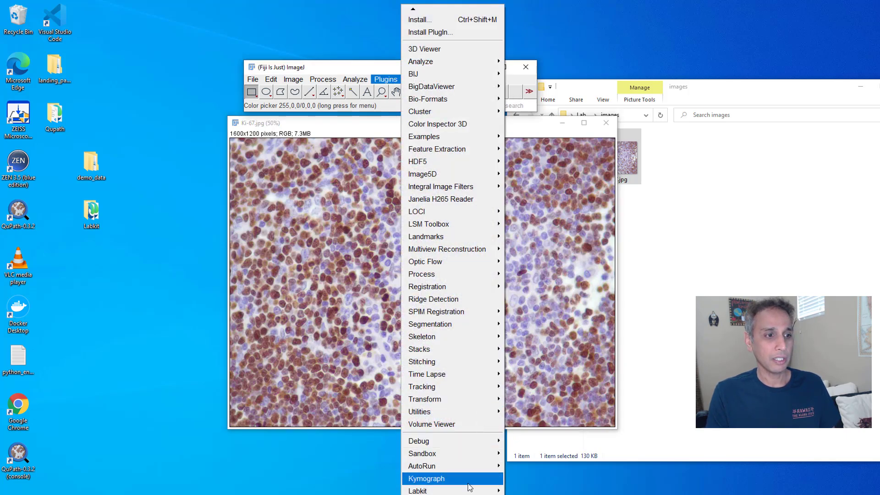
{"action": "mouse_move", "coordinate": [468, 490]}
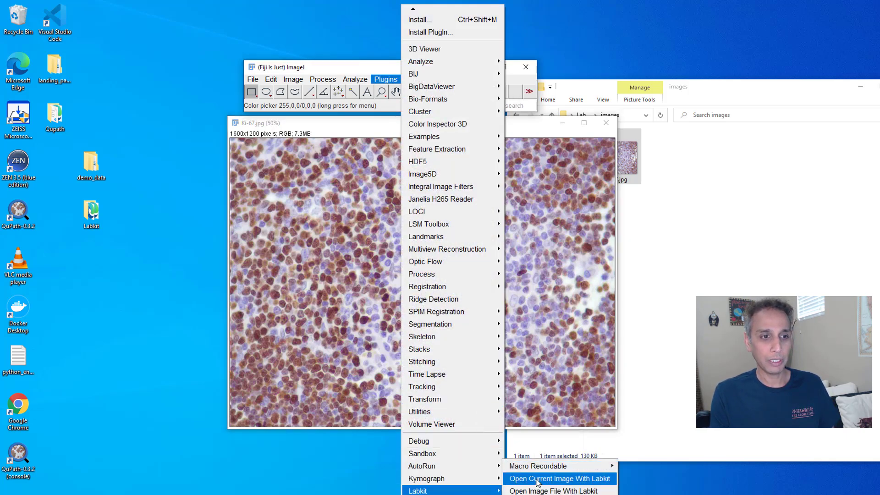
{"action": "left_click", "coordinate": [537, 479]}
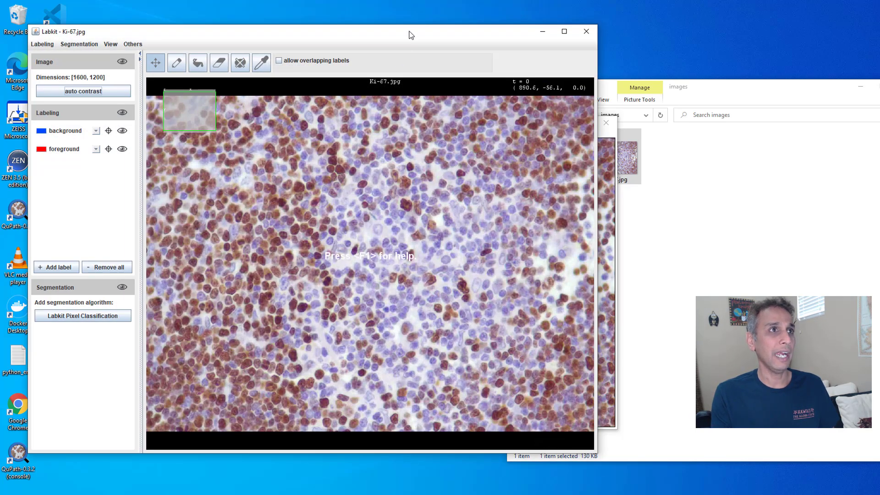
{"action": "left_click_drag", "start_coordinate": [411, 35], "coordinate": [510, 26]}
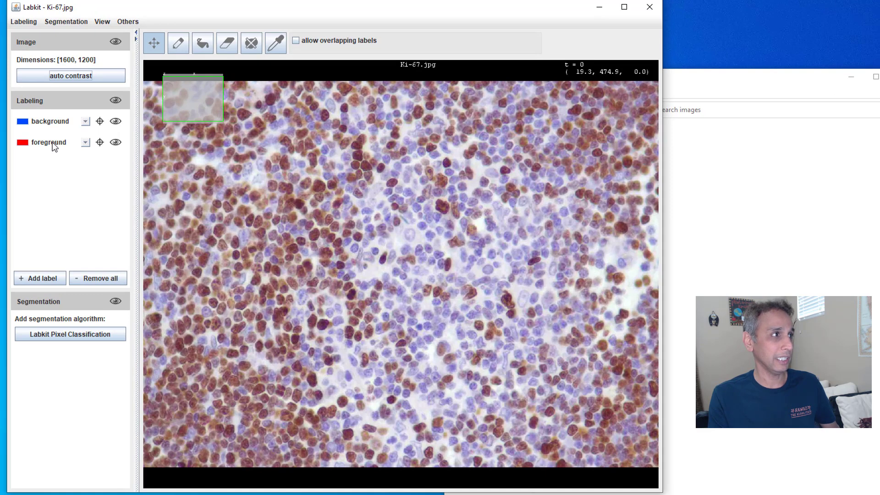
- Rename the foreground label to Positive, then select the background label
{"action": "left_click", "coordinate": [74, 148]}
{"action": "double_click", "coordinate": [64, 146]}
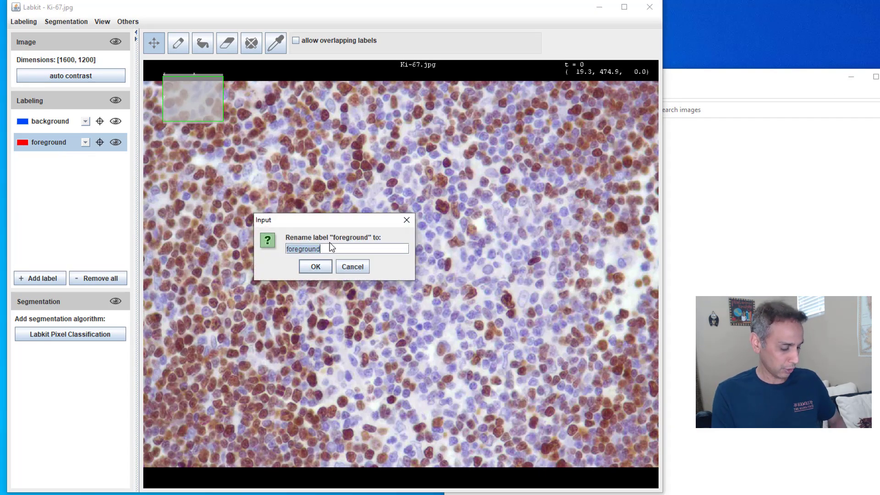
{"action": "type", "text": "Positive"}
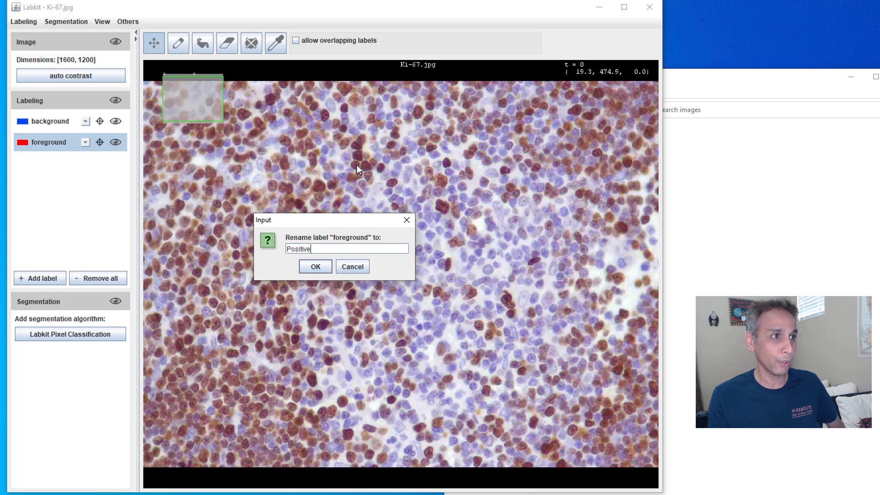
{"action": "left_click", "coordinate": [313, 266]}
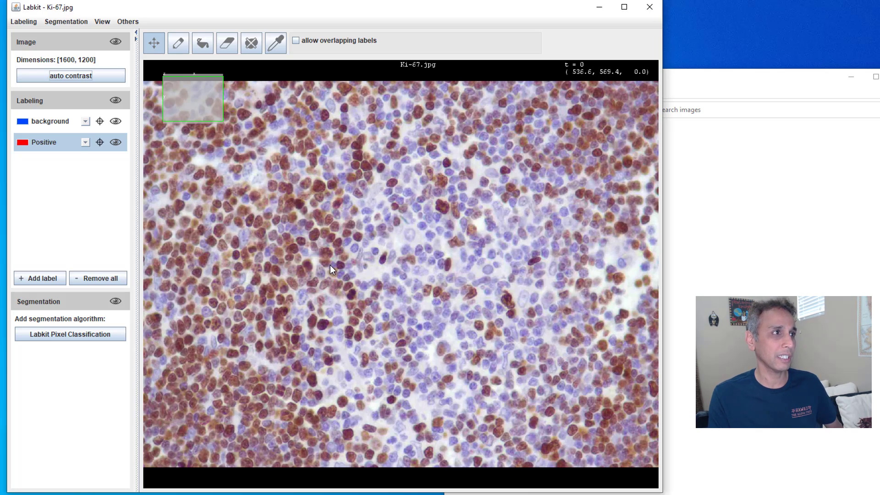
{"action": "left_click", "coordinate": [48, 120]}
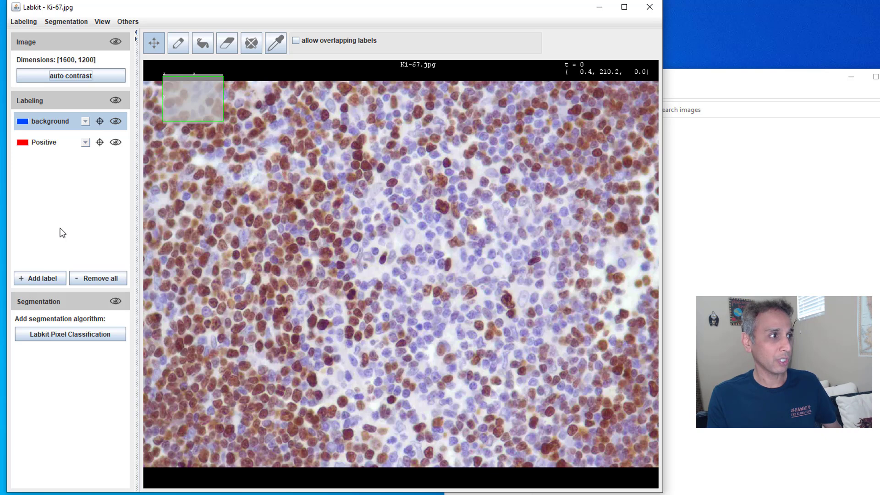
- Select the Positive label and zoom in on the brown-stained nuclei
{"action": "left_click", "coordinate": [44, 144]}
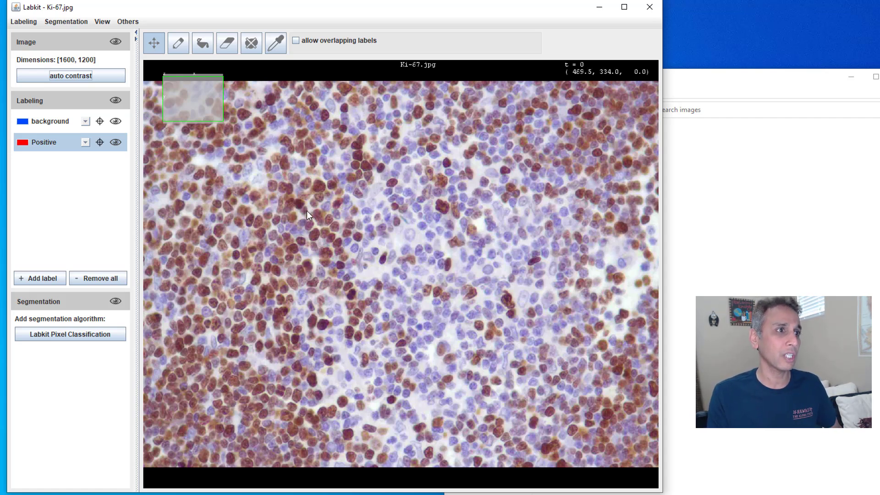
{"action": "scroll", "coordinate": [309, 226], "scroll_direction": "up", "scroll_amount": 3}
{"action": "scroll", "coordinate": [300, 230], "scroll_direction": "up", "scroll_amount": 8}
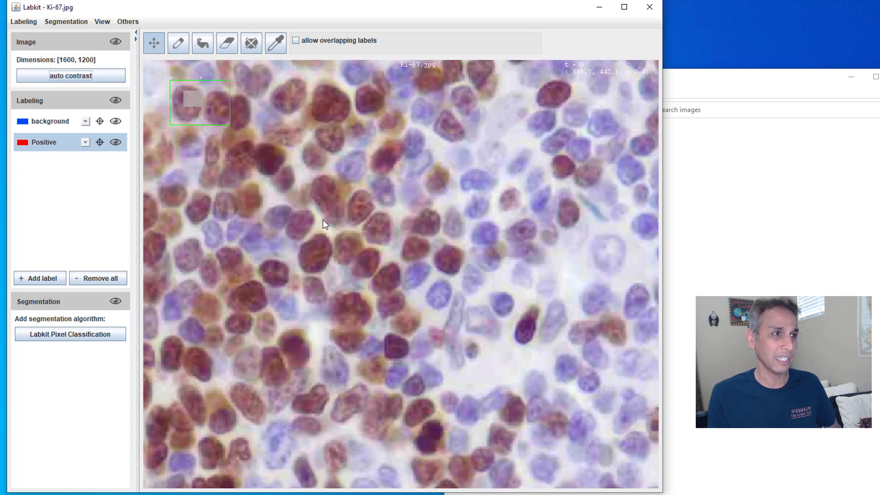
{"action": "scroll", "coordinate": [314, 232], "scroll_direction": "up", "scroll_amount": 3}
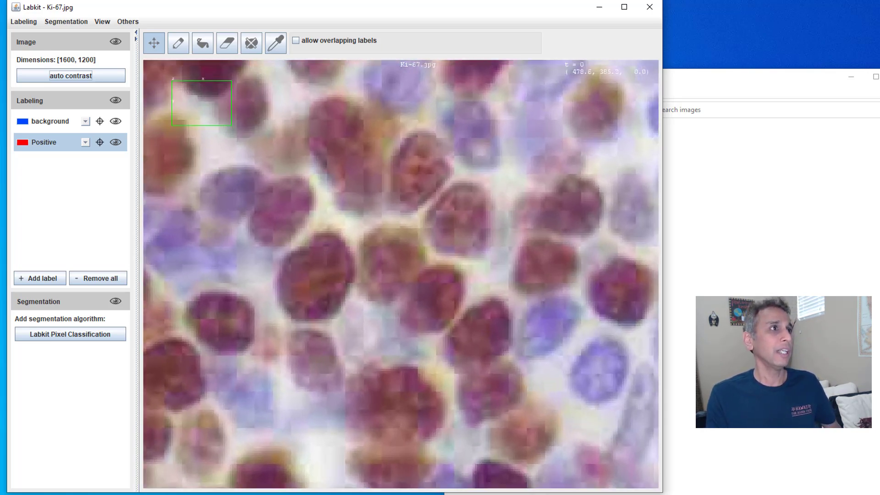
- Choose the brush at size 3 and paint three brown nuclei as Positive
{"action": "left_click", "coordinate": [178, 46]}
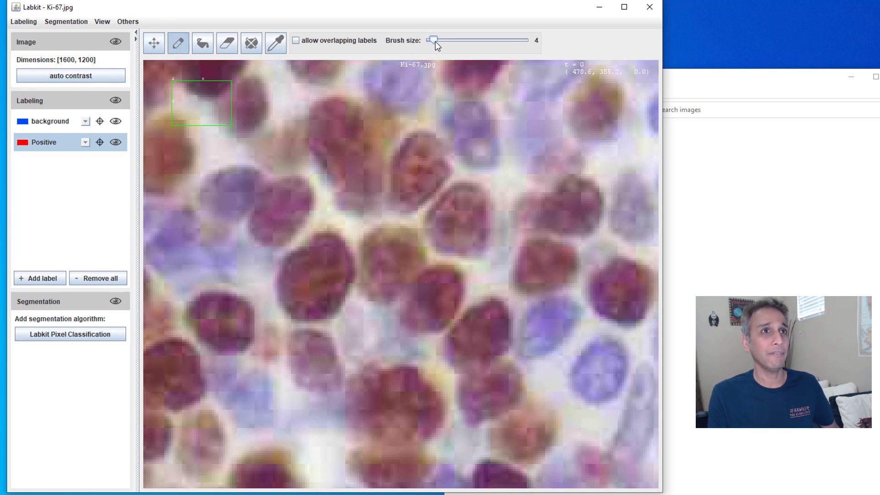
{"action": "left_click_drag", "start_coordinate": [437, 41], "coordinate": [432, 41]}
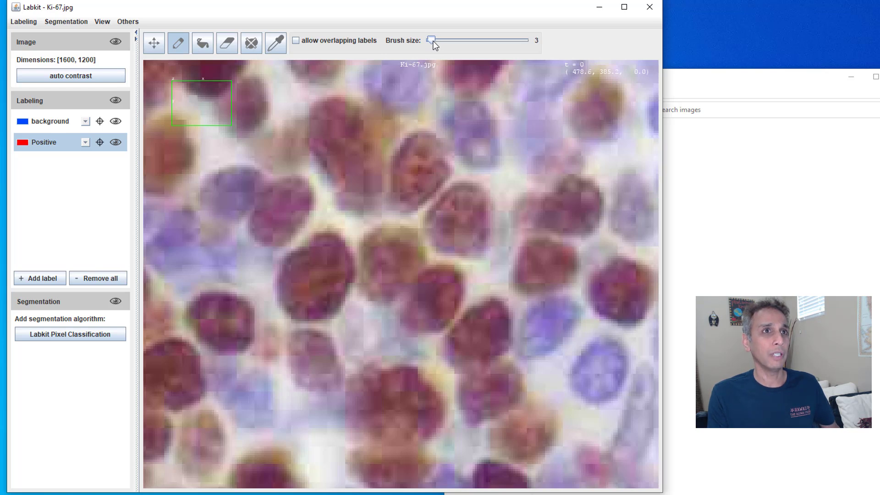
{"action": "mouse_move", "coordinate": [297, 268]}
{"action": "left_mouse_down"}
{"action": "mouse_move", "coordinate": [326, 244]}
{"action": "mouse_move", "coordinate": [345, 257]}
{"action": "mouse_move", "coordinate": [334, 304]}
{"action": "mouse_move", "coordinate": [304, 313]}
{"action": "mouse_move", "coordinate": [282, 301]}
{"action": "mouse_move", "coordinate": [283, 275]}
{"action": "mouse_move", "coordinate": [297, 257]}
{"action": "mouse_move", "coordinate": [292, 262]}
{"action": "mouse_move", "coordinate": [314, 241]}
{"action": "mouse_move", "coordinate": [331, 240]}
{"action": "mouse_move", "coordinate": [338, 275]}
{"action": "mouse_move", "coordinate": [309, 302]}
{"action": "mouse_move", "coordinate": [285, 283]}
{"action": "mouse_move", "coordinate": [303, 258]}
{"action": "mouse_move", "coordinate": [335, 256]}
{"action": "mouse_move", "coordinate": [326, 262]}
{"action": "mouse_move", "coordinate": [327, 295]}
{"action": "mouse_move", "coordinate": [300, 301]}
{"action": "mouse_move", "coordinate": [291, 284]}
{"action": "mouse_move", "coordinate": [312, 268]}
{"action": "mouse_move", "coordinate": [324, 281]}
{"action": "mouse_move", "coordinate": [300, 290]}
{"action": "mouse_move", "coordinate": [321, 274]}
{"action": "left_mouse_up"}
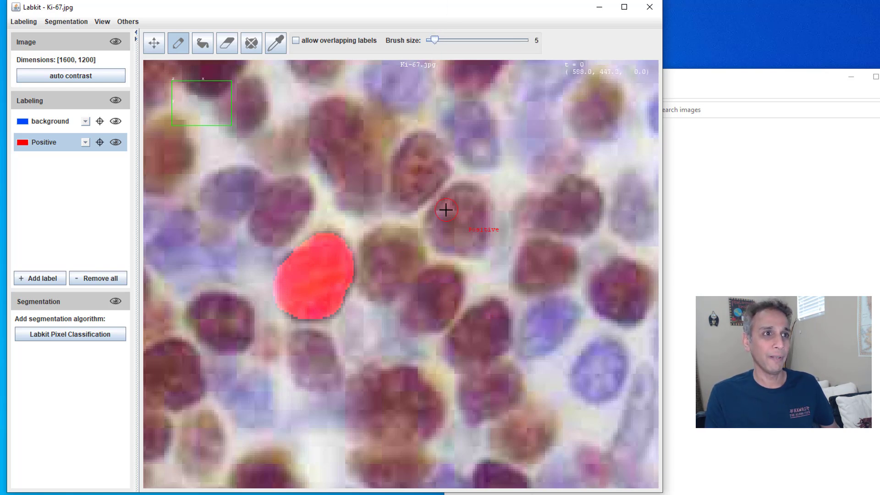
{"action": "mouse_move", "coordinate": [443, 214]}
{"action": "left_mouse_down"}
{"action": "mouse_move", "coordinate": [463, 195]}
{"action": "mouse_move", "coordinate": [476, 207]}
{"action": "mouse_move", "coordinate": [477, 241]}
{"action": "mouse_move", "coordinate": [440, 230]}
{"action": "mouse_move", "coordinate": [447, 209]}
{"action": "mouse_move", "coordinate": [459, 218]}
{"action": "mouse_move", "coordinate": [459, 231]}
{"action": "mouse_move", "coordinate": [435, 228]}
{"action": "left_mouse_up"}
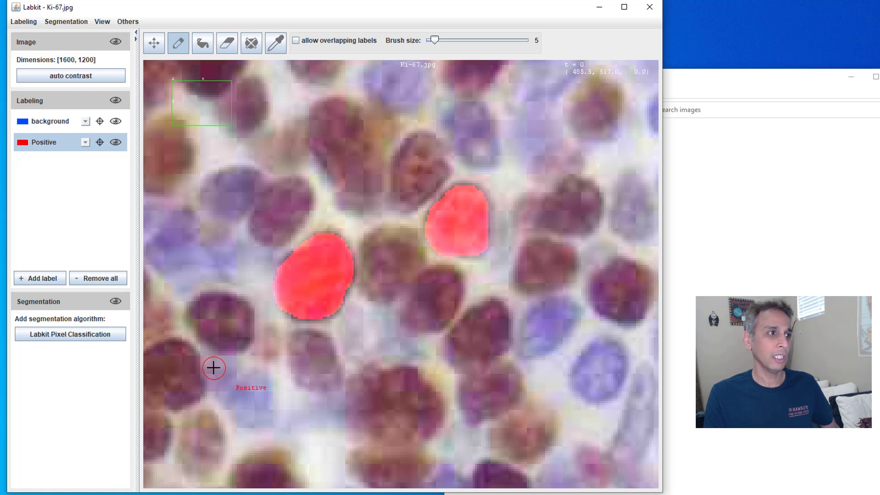
{"action": "mouse_move", "coordinate": [216, 307]}
{"action": "left_mouse_down"}
{"action": "mouse_move", "coordinate": [241, 317]}
{"action": "mouse_move", "coordinate": [243, 341]}
{"action": "mouse_move", "coordinate": [225, 346]}
{"action": "mouse_move", "coordinate": [196, 322]}
{"action": "mouse_move", "coordinate": [201, 309]}
{"action": "mouse_move", "coordinate": [238, 303]}
{"action": "mouse_move", "coordinate": [247, 310]}
{"action": "mouse_move", "coordinate": [225, 323]}
{"action": "left_mouse_up"}
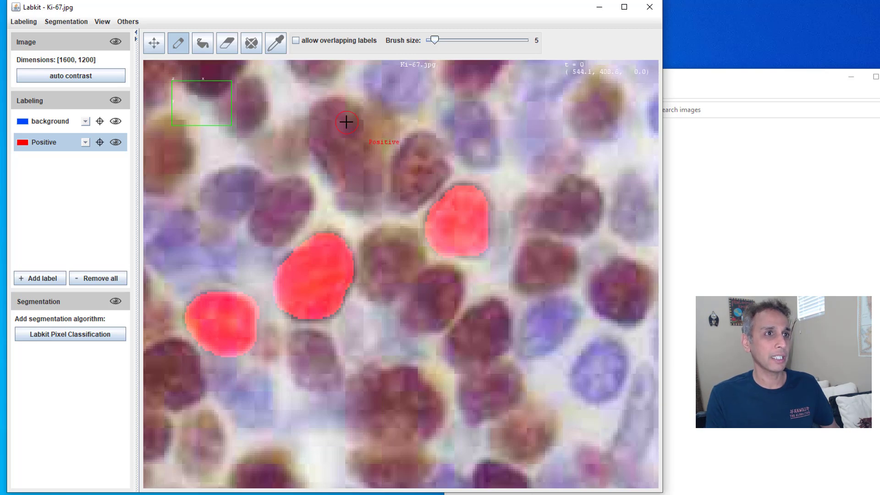
{"action": "scroll", "coordinate": [332, 195], "scroll_direction": "down", "scroll_amount": 1}
{"action": "scroll", "coordinate": [362, 256], "scroll_direction": "down", "scroll_amount": 1}
{"action": "scroll", "coordinate": [433, 362], "scroll_direction": "up", "scroll_amount": 4}
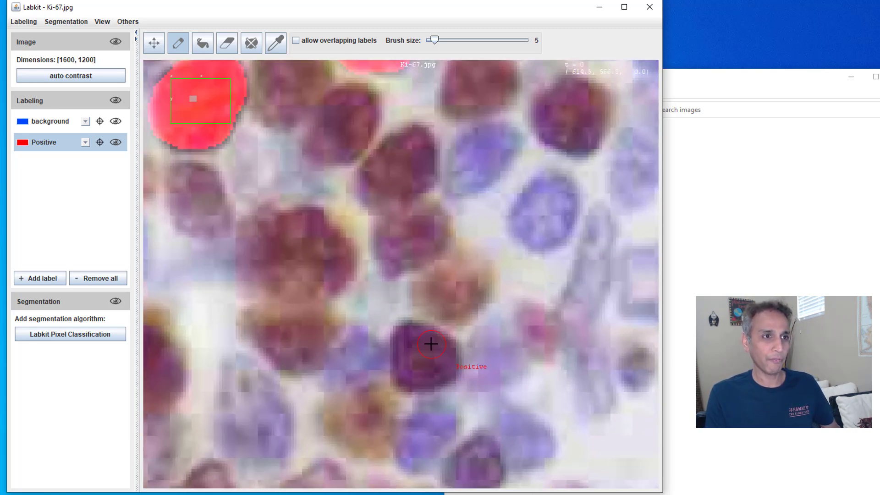
- Paint five more brown nuclei as Positive, then make background the active label
{"action": "mouse_move", "coordinate": [431, 344]}
{"action": "left_mouse_down"}
{"action": "mouse_move", "coordinate": [433, 373]}
{"action": "mouse_move", "coordinate": [407, 373]}
{"action": "mouse_move", "coordinate": [408, 339]}
{"action": "mouse_move", "coordinate": [443, 347]}
{"action": "mouse_move", "coordinate": [422, 364]}
{"action": "mouse_move", "coordinate": [413, 357]}
{"action": "mouse_move", "coordinate": [442, 372]}
{"action": "mouse_move", "coordinate": [420, 372]}
{"action": "left_mouse_up"}
{"action": "scroll", "coordinate": [435, 265], "scroll_direction": "down", "scroll_amount": 2}
{"action": "scroll", "coordinate": [497, 138], "scroll_direction": "up", "scroll_amount": 3}
{"action": "left_click", "coordinate": [557, 212]}
{"action": "mouse_move", "coordinate": [556, 212]}
{"action": "left_mouse_down"}
{"action": "mouse_move", "coordinate": [497, 208]}
{"action": "mouse_move", "coordinate": [546, 202]}
{"action": "left_mouse_up"}
{"action": "mouse_move", "coordinate": [418, 165]}
{"action": "left_mouse_down"}
{"action": "mouse_move", "coordinate": [459, 186]}
{"action": "mouse_move", "coordinate": [425, 191]}
{"action": "left_mouse_up"}
{"action": "mouse_move", "coordinate": [345, 261]}
{"action": "left_mouse_down"}
{"action": "mouse_move", "coordinate": [347, 249]}
{"action": "mouse_move", "coordinate": [334, 307]}
{"action": "mouse_move", "coordinate": [375, 228]}
{"action": "left_mouse_up"}
{"action": "mouse_move", "coordinate": [451, 103]}
{"action": "left_mouse_down"}
{"action": "mouse_move", "coordinate": [479, 91]}
{"action": "mouse_move", "coordinate": [466, 137]}
{"action": "mouse_move", "coordinate": [462, 97]}
{"action": "mouse_move", "coordinate": [455, 118]}
{"action": "left_mouse_up"}
{"action": "scroll", "coordinate": [378, 202], "scroll_direction": "down", "scroll_amount": 3}
{"action": "scroll", "coordinate": [345, 235], "scroll_direction": "down", "scroll_amount": 4}
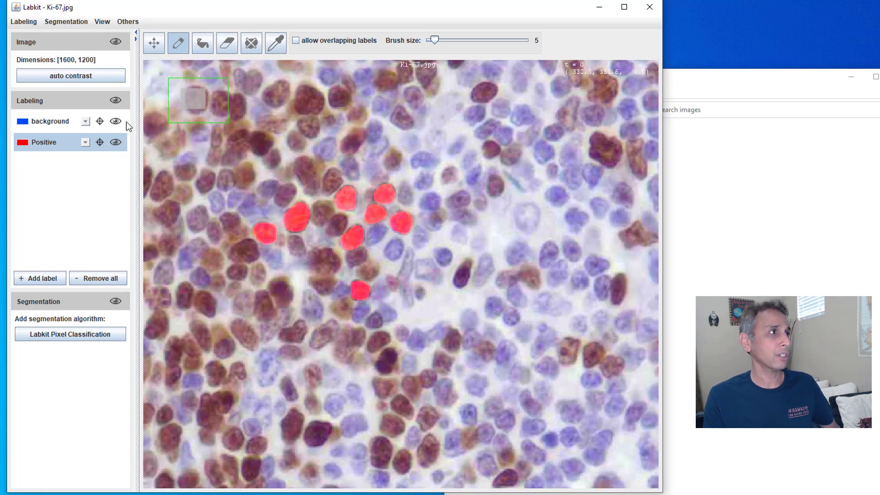
{"action": "left_click", "coordinate": [60, 125]}
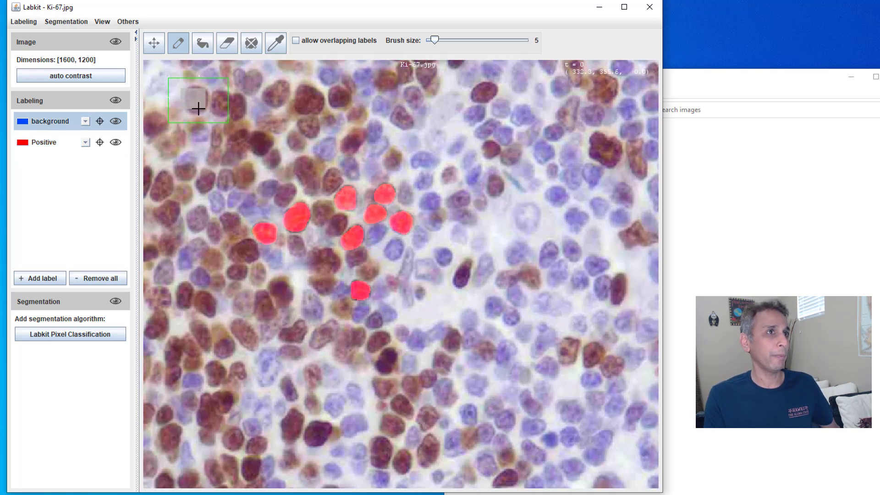
- Enlarge the brush and paint background over two pale unstained regions
{"action": "left_click_drag", "start_coordinate": [435, 39], "coordinate": [480, 40]}
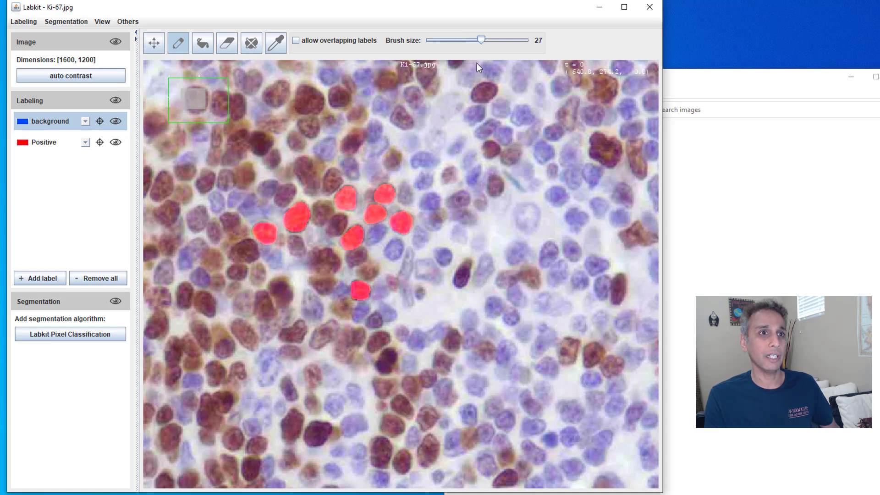
{"action": "mouse_move", "coordinate": [496, 236]}
{"action": "left_mouse_down"}
{"action": "mouse_move", "coordinate": [564, 187]}
{"action": "mouse_move", "coordinate": [607, 209]}
{"action": "mouse_move", "coordinate": [568, 241]}
{"action": "mouse_move", "coordinate": [566, 258]}
{"action": "mouse_move", "coordinate": [548, 235]}
{"action": "mouse_move", "coordinate": [504, 248]}
{"action": "mouse_move", "coordinate": [482, 232]}
{"action": "mouse_move", "coordinate": [507, 213]}
{"action": "left_mouse_up"}
{"action": "scroll", "coordinate": [386, 244], "scroll_direction": "down", "scroll_amount": 1}
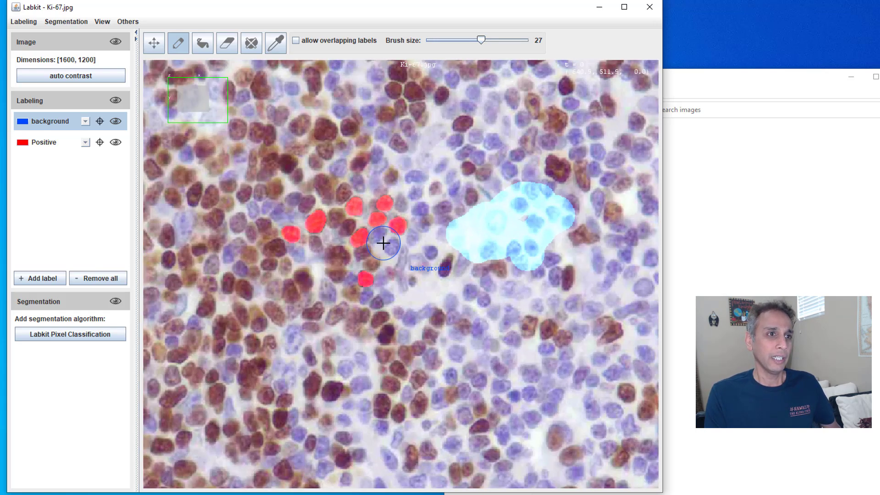
{"action": "scroll", "coordinate": [531, 301], "scroll_direction": "up", "scroll_amount": 1}
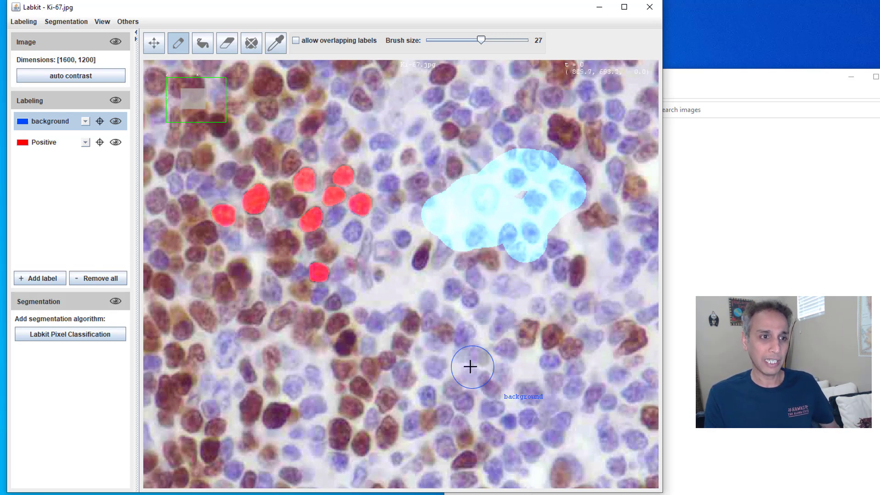
{"action": "mouse_move", "coordinate": [466, 364]}
{"action": "left_mouse_down"}
{"action": "mouse_move", "coordinate": [524, 384]}
{"action": "mouse_move", "coordinate": [578, 383]}
{"action": "left_mouse_up"}
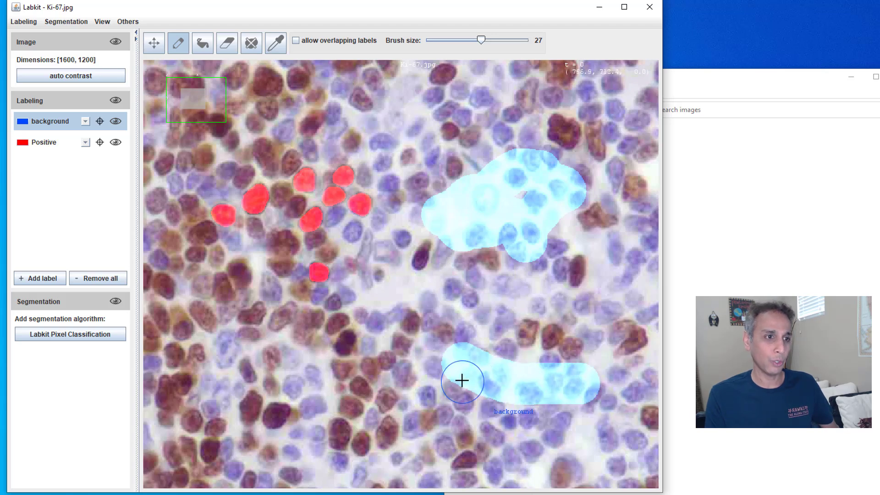
{"action": "scroll", "coordinate": [352, 277], "scroll_direction": "down", "scroll_amount": 4}
{"action": "scroll", "coordinate": [352, 277], "scroll_direction": "down", "scroll_amount": 1}
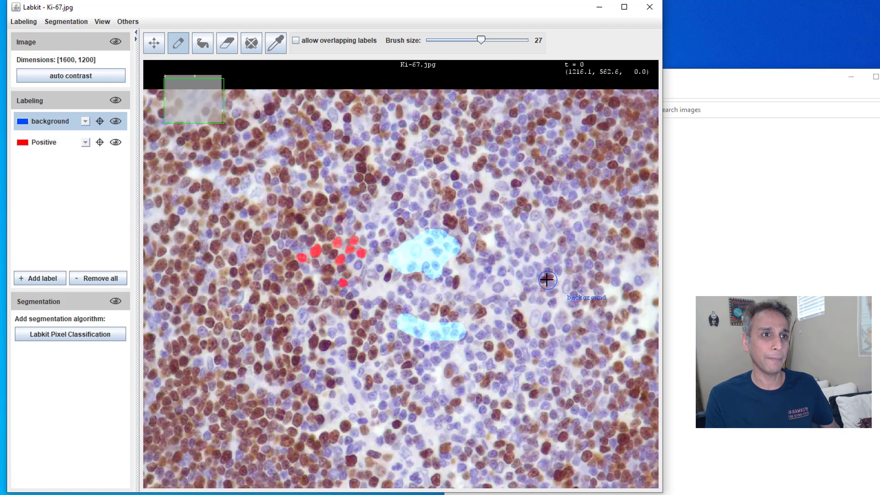
- Paint more background strokes in the gaps between red nuclei, then zoom out to the whole image
{"action": "mouse_move", "coordinate": [517, 267]}
{"action": "left_mouse_down"}
{"action": "mouse_move", "coordinate": [495, 280]}
{"action": "mouse_move", "coordinate": [471, 277]}
{"action": "left_mouse_up"}
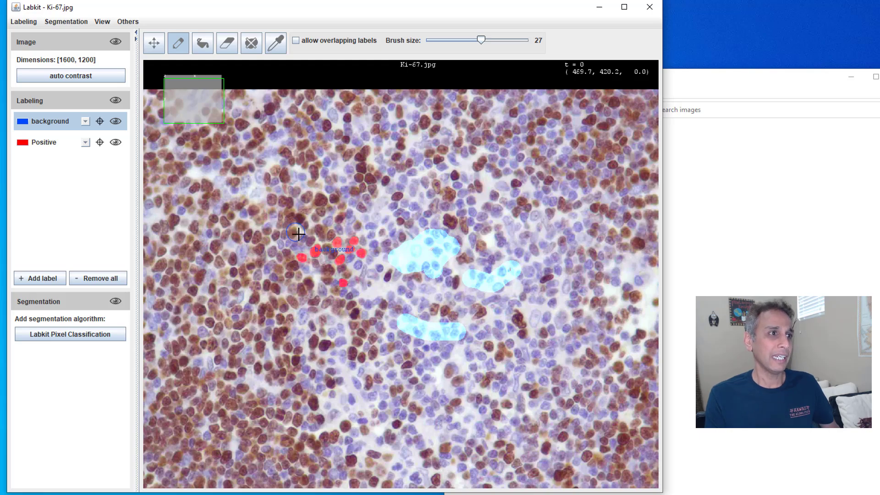
{"action": "scroll", "coordinate": [298, 260], "scroll_direction": "up", "scroll_amount": 8}
{"action": "scroll", "coordinate": [297, 260], "scroll_direction": "up", "scroll_amount": 3}
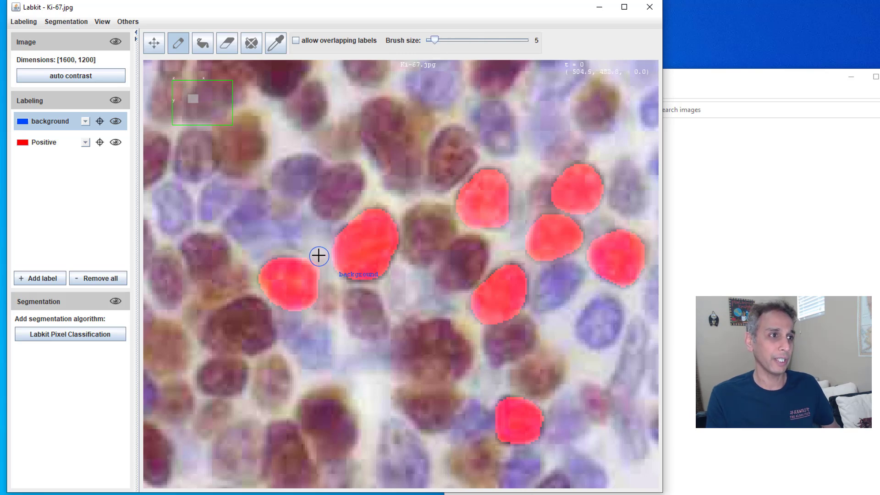
{"action": "scroll", "coordinate": [321, 257], "scroll_direction": "up", "scroll_amount": 2}
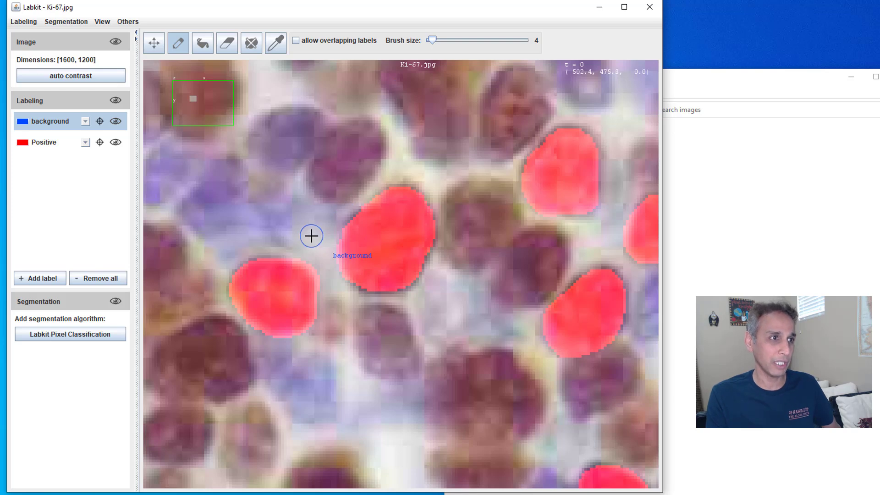
{"action": "mouse_move", "coordinate": [311, 235]}
{"action": "left_mouse_down"}
{"action": "mouse_move", "coordinate": [330, 288]}
{"action": "mouse_move", "coordinate": [317, 345]}
{"action": "left_mouse_up"}
{"action": "left_click_drag", "start_coordinate": [342, 298], "coordinate": [347, 299]}
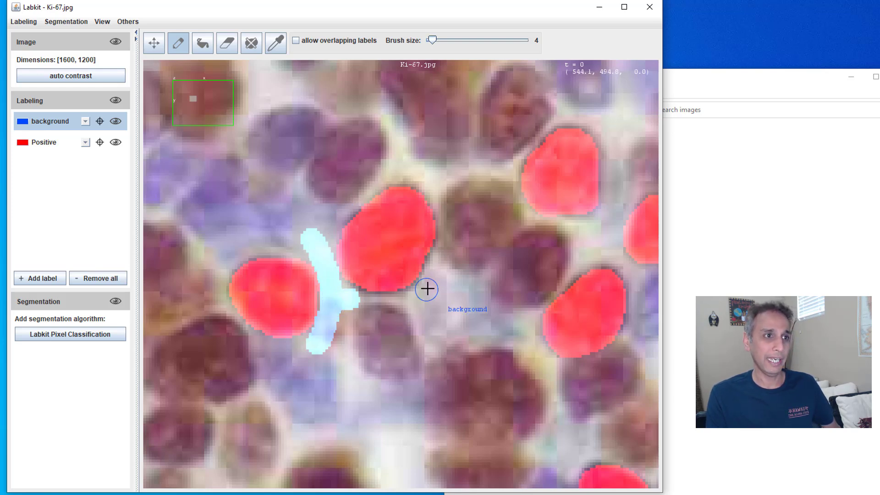
{"action": "mouse_move", "coordinate": [427, 289]}
{"action": "left_mouse_down"}
{"action": "mouse_move", "coordinate": [419, 293]}
{"action": "mouse_move", "coordinate": [438, 257]}
{"action": "left_mouse_up"}
{"action": "scroll", "coordinate": [296, 200], "scroll_direction": "down", "scroll_amount": 8}
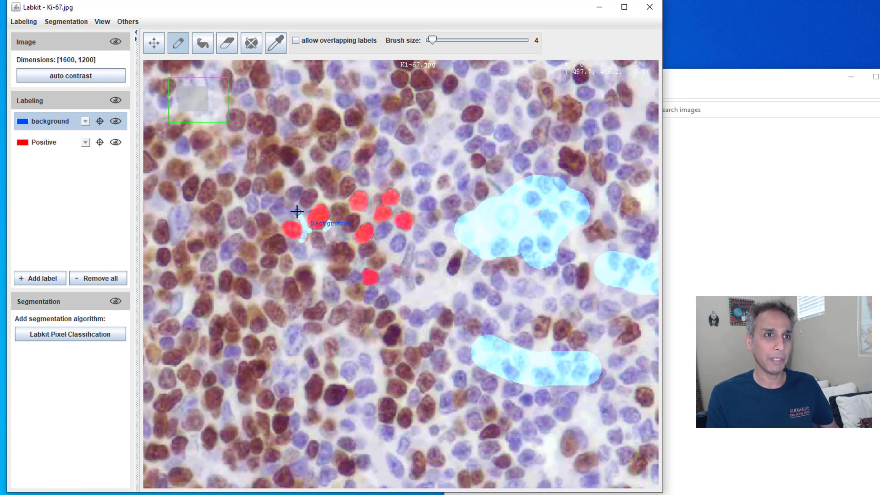
{"action": "scroll", "coordinate": [297, 211], "scroll_direction": "down", "scroll_amount": 6}
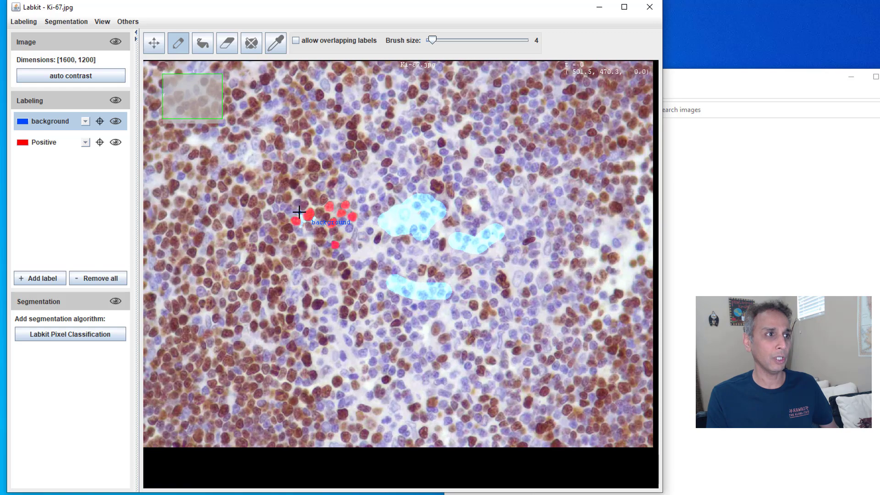
{"action": "scroll", "coordinate": [299, 211], "scroll_direction": "down", "scroll_amount": 1}
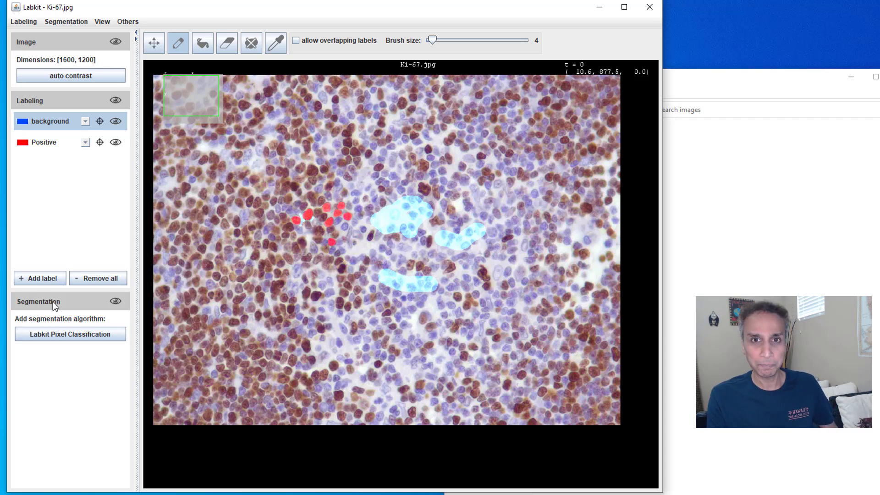
- Add a Labkit Pixel Classification classifier, keeping default sigmas 1, 2, 4, 8 and basic filters
{"action": "left_click", "coordinate": [66, 336]}
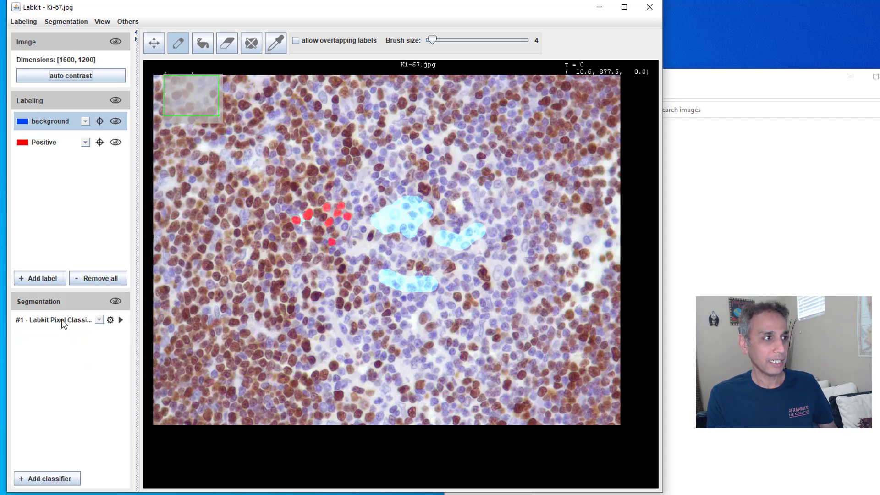
{"action": "left_click", "coordinate": [110, 320]}
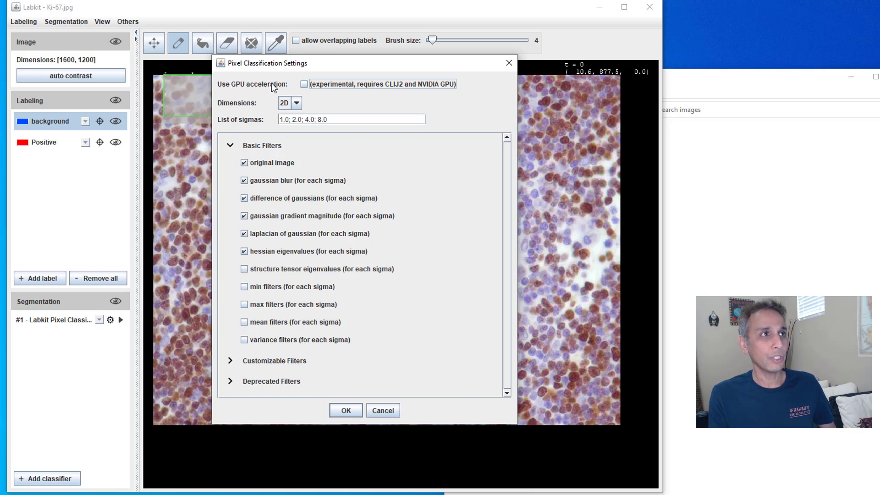
{"action": "left_click", "coordinate": [303, 85]}
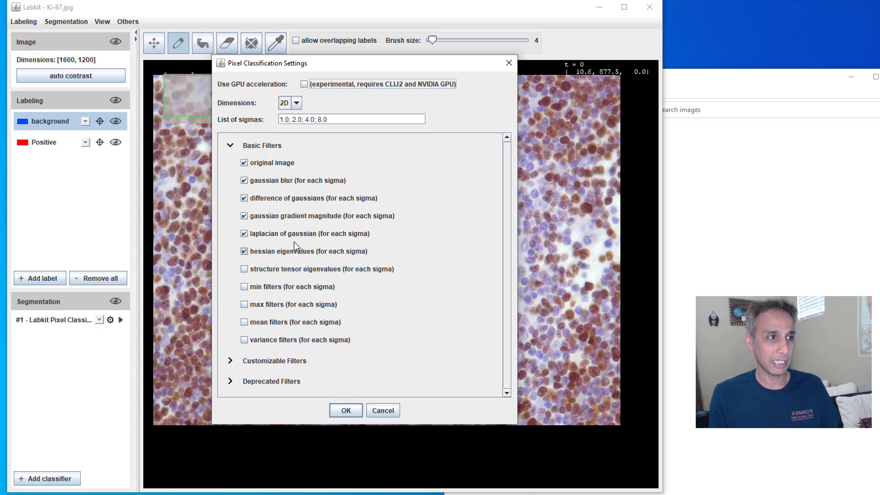
{"action": "left_click", "coordinate": [345, 411]}
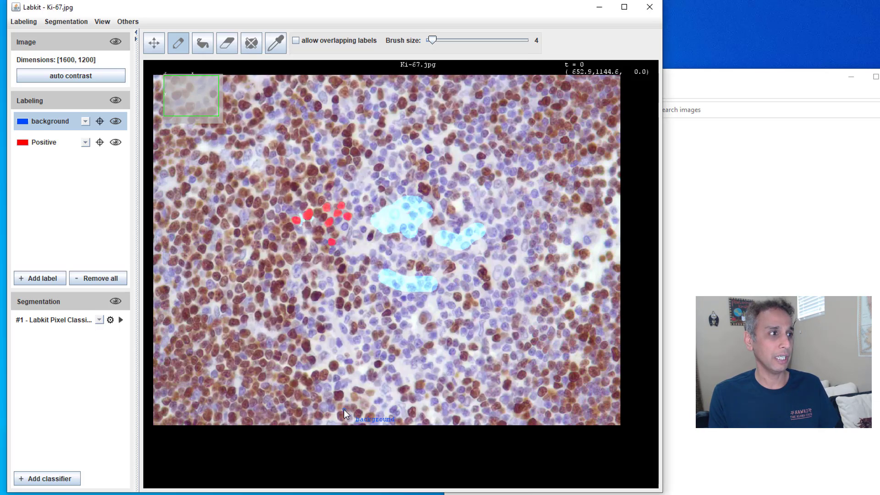
- Train the pixel classifier on the painted labels and zoom in on the resulting segmentation
{"action": "left_click", "coordinate": [121, 320]}
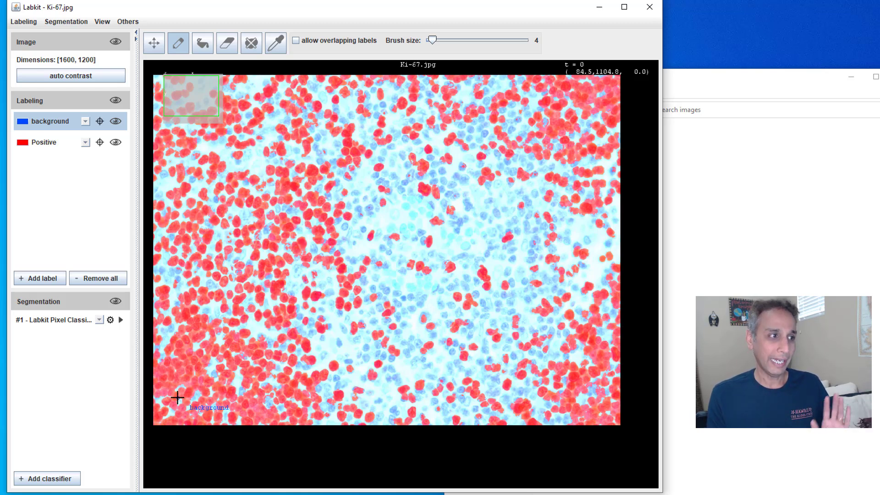
{"action": "scroll", "coordinate": [174, 401], "scroll_direction": "up", "scroll_amount": 10}
{"action": "scroll", "coordinate": [177, 378], "scroll_direction": "up", "scroll_amount": 8}
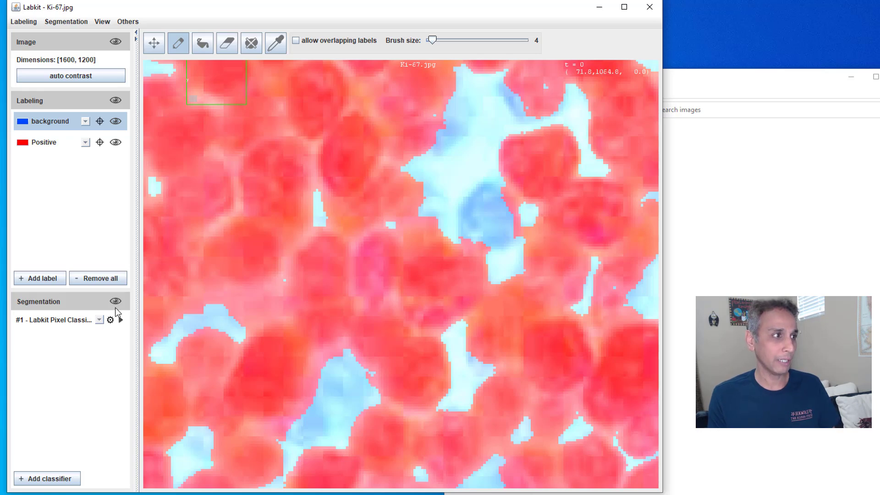
- Hide the segmentation and paint background strokes across three pale gaps between nuclei
{"action": "left_click", "coordinate": [116, 303]}
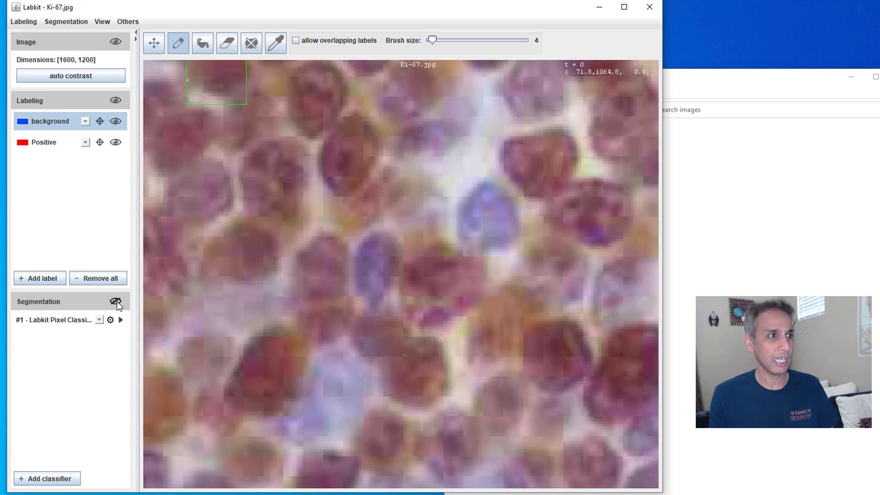
{"action": "left_click", "coordinate": [116, 302]}
{"action": "left_click", "coordinate": [116, 301]}
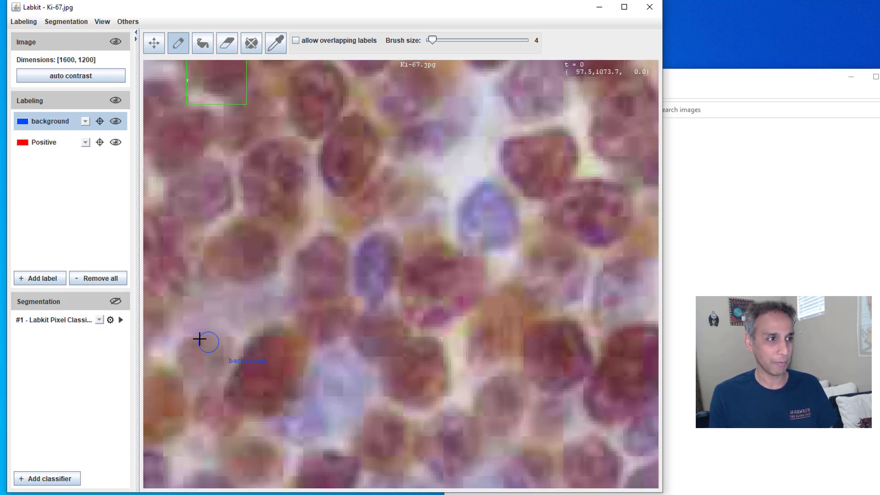
{"action": "scroll", "coordinate": [292, 312], "scroll_direction": "down", "scroll_amount": 1}
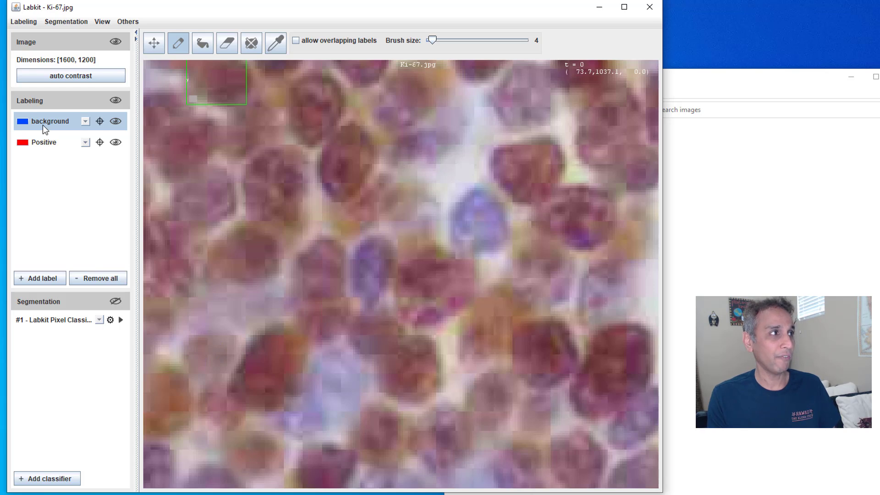
{"action": "mouse_move", "coordinate": [209, 360]}
{"action": "left_mouse_down"}
{"action": "mouse_move", "coordinate": [243, 313]}
{"action": "mouse_move", "coordinate": [229, 339]}
{"action": "mouse_move", "coordinate": [174, 316]}
{"action": "mouse_move", "coordinate": [236, 301]}
{"action": "mouse_move", "coordinate": [225, 293]}
{"action": "mouse_move", "coordinate": [267, 288]}
{"action": "mouse_move", "coordinate": [237, 324]}
{"action": "mouse_move", "coordinate": [209, 389]}
{"action": "mouse_move", "coordinate": [199, 338]}
{"action": "left_mouse_up"}
{"action": "scroll", "coordinate": [363, 287], "scroll_direction": "down", "scroll_amount": 2}
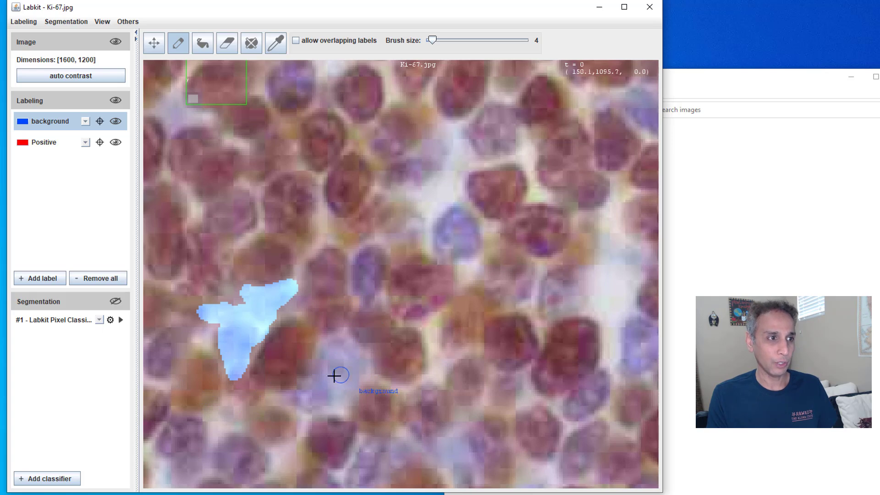
{"action": "mouse_move", "coordinate": [330, 378]}
{"action": "left_mouse_down"}
{"action": "mouse_move", "coordinate": [335, 341]}
{"action": "mouse_move", "coordinate": [345, 366]}
{"action": "mouse_move", "coordinate": [329, 390]}
{"action": "left_mouse_up"}
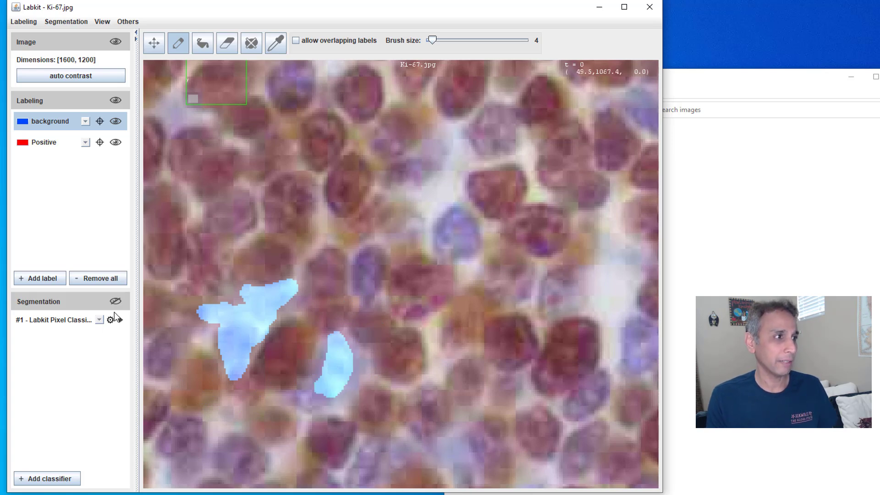
{"action": "left_click", "coordinate": [115, 302]}
{"action": "left_click", "coordinate": [115, 302]}
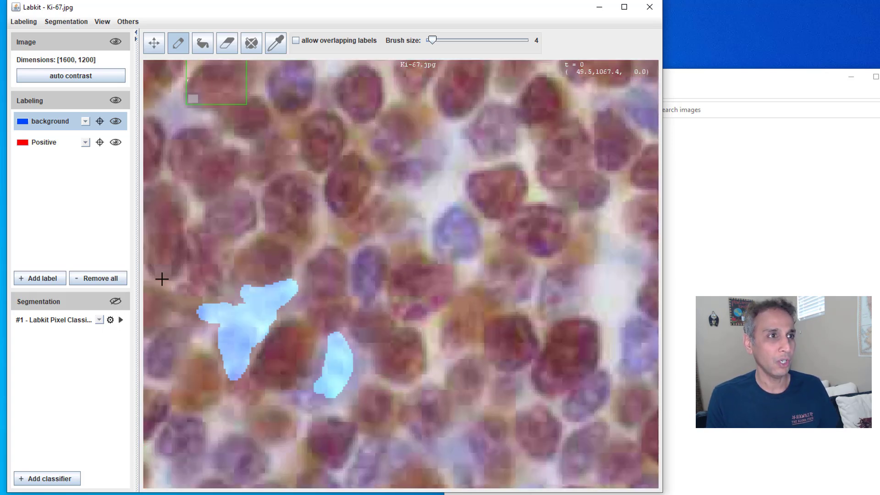
{"action": "mouse_move", "coordinate": [317, 225]}
{"action": "left_mouse_down"}
{"action": "mouse_move", "coordinate": [354, 231]}
{"action": "mouse_move", "coordinate": [376, 197]}
{"action": "mouse_move", "coordinate": [398, 215]}
{"action": "mouse_move", "coordinate": [420, 204]}
{"action": "mouse_move", "coordinate": [353, 243]}
{"action": "left_mouse_up"}
- Shrink the brush to 3, then 2, and trace thin background strokes between nuclei
{"action": "scroll", "coordinate": [291, 161], "scroll_direction": "up", "scroll_amount": 3}
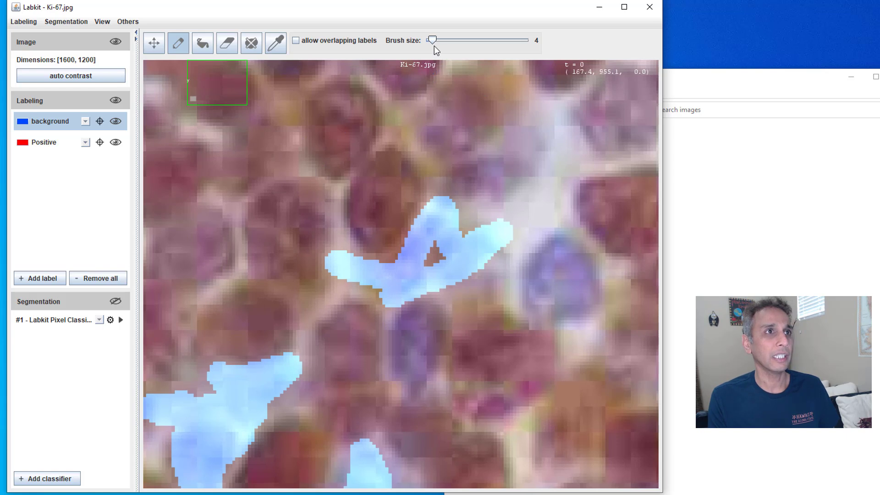
{"action": "left_click_drag", "start_coordinate": [432, 37], "coordinate": [428, 39]}
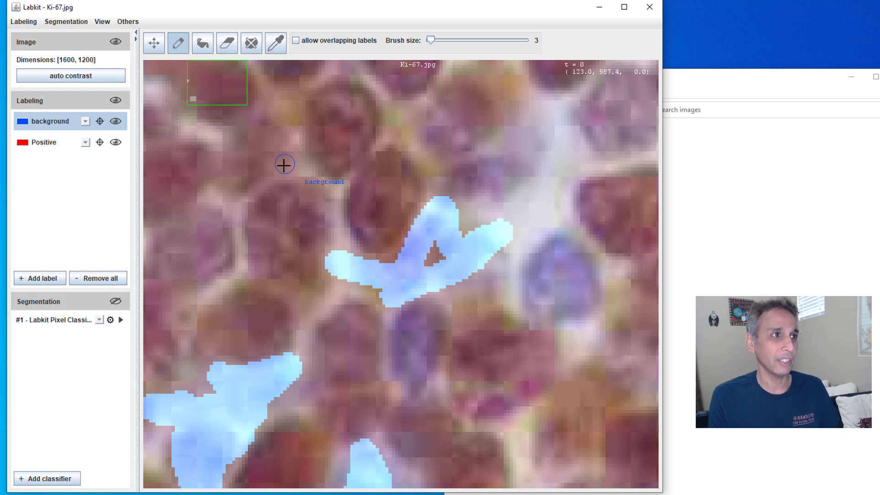
{"action": "mouse_move", "coordinate": [277, 157]}
{"action": "left_mouse_down"}
{"action": "mouse_move", "coordinate": [301, 166]}
{"action": "mouse_move", "coordinate": [320, 190]}
{"action": "mouse_move", "coordinate": [340, 263]}
{"action": "left_mouse_up"}
{"action": "left_click_drag", "start_coordinate": [234, 202], "coordinate": [292, 165]}
{"action": "scroll", "coordinate": [315, 197], "scroll_direction": "up", "scroll_amount": 3}
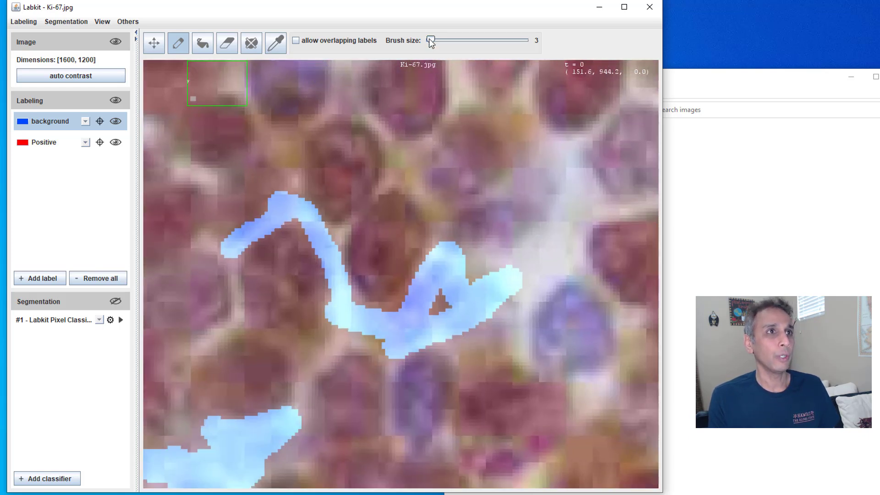
{"action": "left_click_drag", "start_coordinate": [432, 42], "coordinate": [428, 40]}
{"action": "mouse_move", "coordinate": [285, 143]}
{"action": "left_mouse_down"}
{"action": "mouse_move", "coordinate": [351, 100]}
{"action": "mouse_move", "coordinate": [410, 151]}
{"action": "left_mouse_up"}
{"action": "mouse_move", "coordinate": [461, 98]}
{"action": "left_mouse_down"}
{"action": "mouse_move", "coordinate": [435, 135]}
{"action": "mouse_move", "coordinate": [397, 149]}
{"action": "left_mouse_up"}
{"action": "mouse_move", "coordinate": [226, 273]}
{"action": "left_mouse_down"}
{"action": "mouse_move", "coordinate": [231, 263]}
{"action": "mouse_move", "coordinate": [236, 310]}
{"action": "mouse_move", "coordinate": [190, 352]}
{"action": "left_mouse_up"}
- Show the segmentation again and add a curved background stroke near the top
{"action": "scroll", "coordinate": [383, 210], "scroll_direction": "down", "scroll_amount": 3}
{"action": "left_click", "coordinate": [116, 301]}
{"action": "scroll", "coordinate": [390, 196], "scroll_direction": "down", "scroll_amount": 3}
{"action": "scroll", "coordinate": [333, 106], "scroll_direction": "up", "scroll_amount": 5}
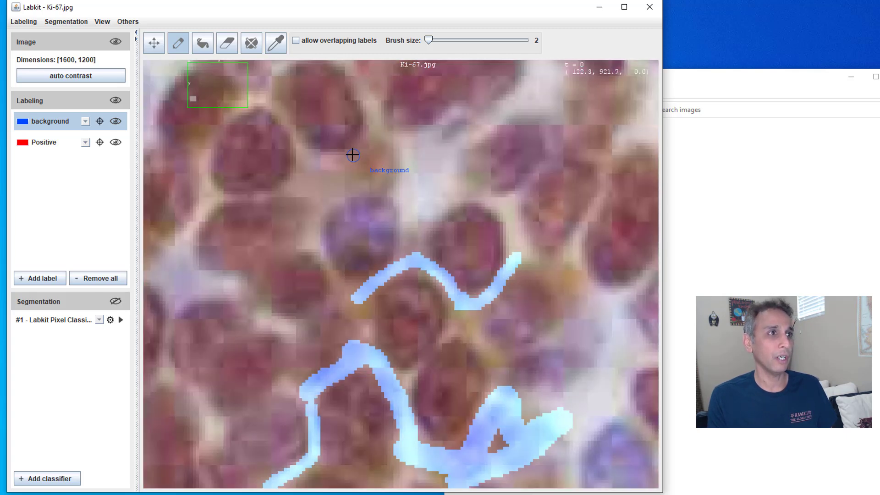
{"action": "mouse_move", "coordinate": [304, 164]}
{"action": "left_mouse_down"}
{"action": "mouse_move", "coordinate": [363, 152]}
{"action": "mouse_move", "coordinate": [387, 127]}
{"action": "mouse_move", "coordinate": [361, 167]}
{"action": "mouse_move", "coordinate": [326, 175]}
{"action": "mouse_move", "coordinate": [304, 165]}
{"action": "mouse_move", "coordinate": [292, 190]}
{"action": "mouse_move", "coordinate": [311, 240]}
{"action": "mouse_move", "coordinate": [316, 202]}
{"action": "mouse_move", "coordinate": [374, 165]}
{"action": "mouse_move", "coordinate": [299, 187]}
{"action": "mouse_move", "coordinate": [349, 165]}
{"action": "left_mouse_up"}
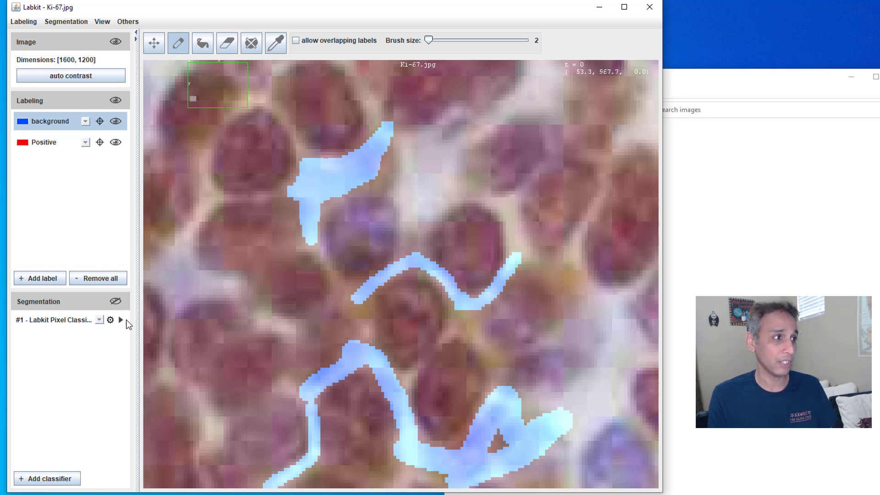
- Retrain the classifier with the added background strokes and pan across the new segmentation
{"action": "left_click", "coordinate": [121, 320]}
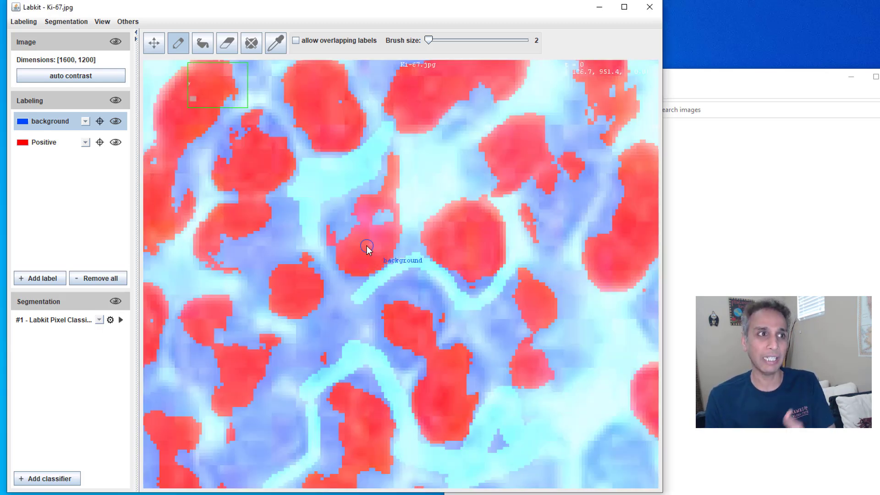
{"action": "scroll", "coordinate": [321, 274], "scroll_direction": "down", "scroll_amount": 1}
{"action": "scroll", "coordinate": [316, 274], "scroll_direction": "down", "scroll_amount": 1}
{"action": "left_click_drag", "start_coordinate": [321, 269], "coordinate": [379, 275]}
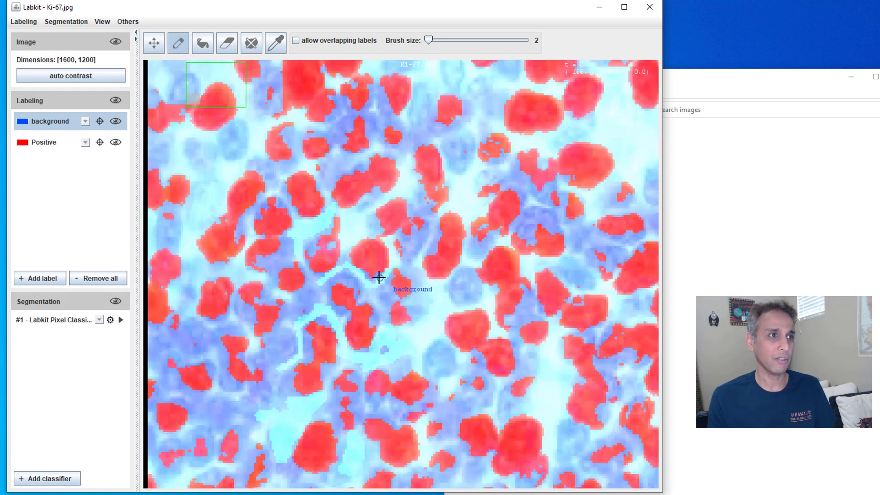
{"action": "scroll", "coordinate": [367, 275], "scroll_direction": "up", "scroll_amount": 3}
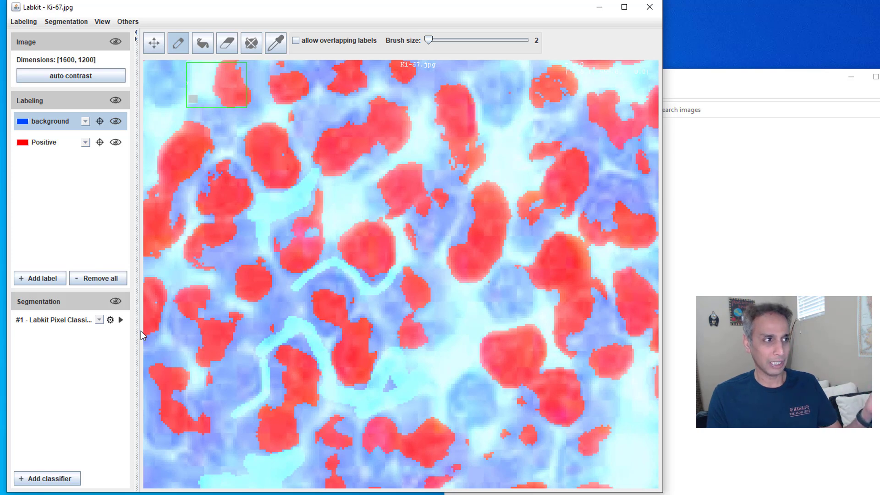
- Check the Labeling menu's export options without exporting, then hide the segmentation overlay
{"action": "left_click", "coordinate": [23, 21]}
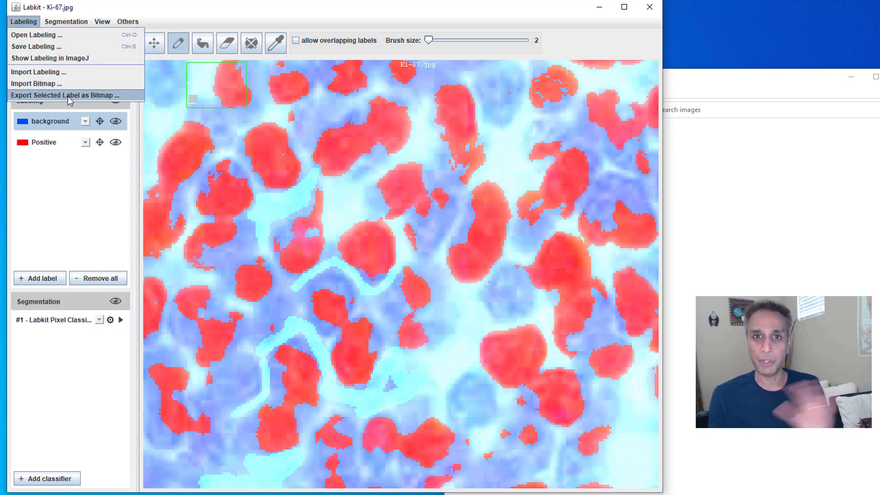
{"action": "left_click", "coordinate": [268, 15]}
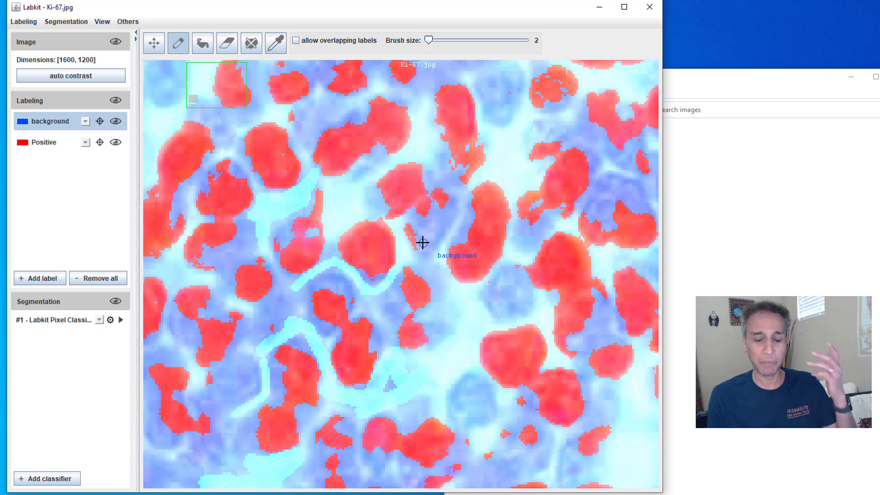
{"action": "scroll", "coordinate": [412, 250], "scroll_direction": "down", "scroll_amount": 2}
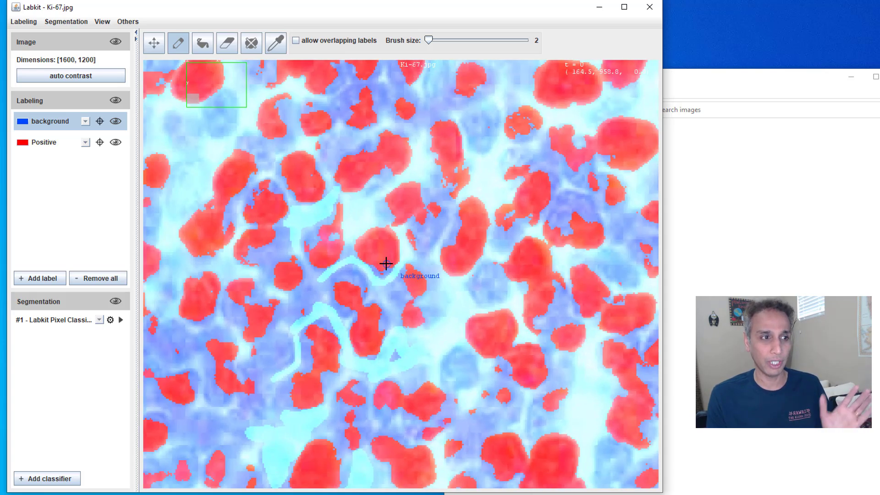
{"action": "scroll", "coordinate": [359, 377], "scroll_direction": "up", "scroll_amount": 2}
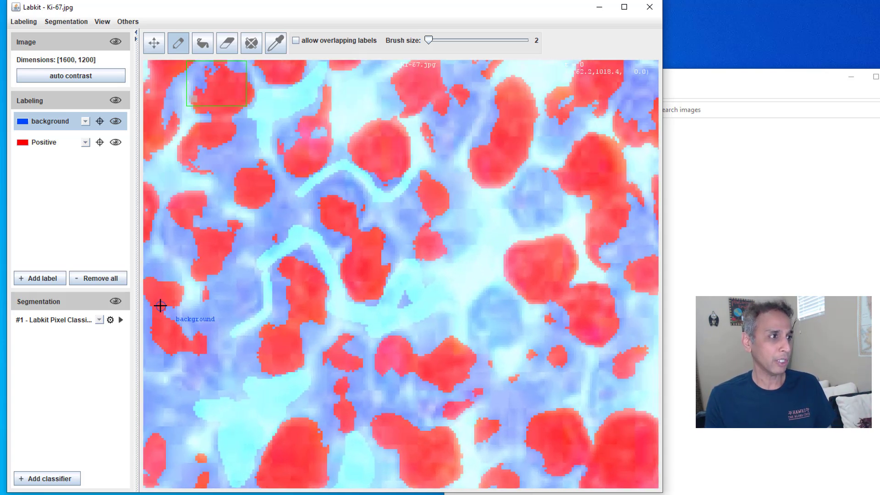
{"action": "left_click", "coordinate": [116, 302]}
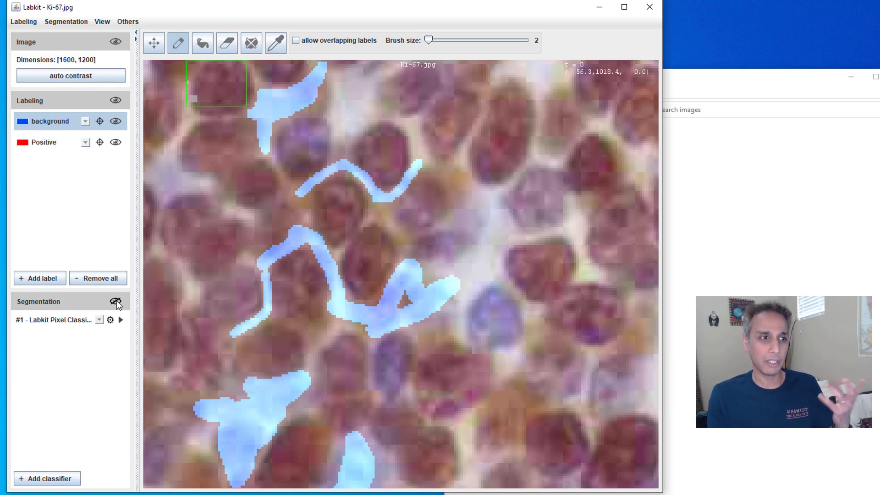
- Toggle the segmentation overlay on and off to compare it with the underlying image
{"action": "left_click", "coordinate": [116, 303]}
{"action": "left_click", "coordinate": [117, 303]}
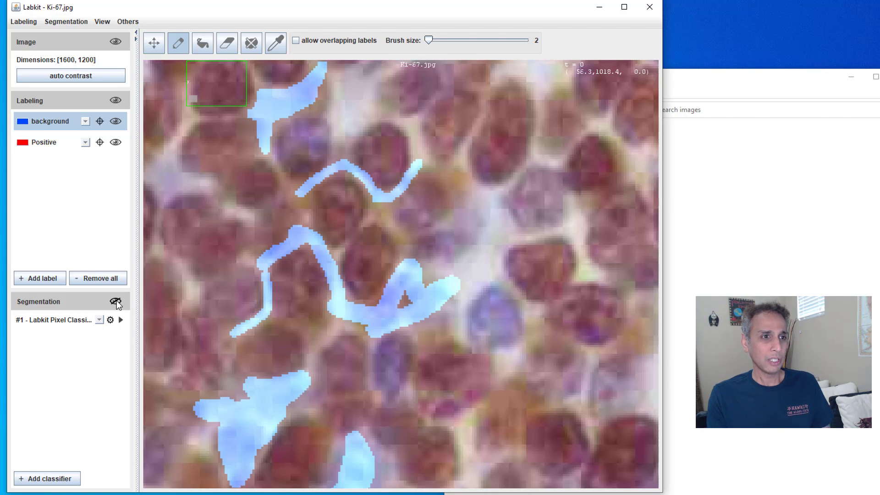
{"action": "scroll", "coordinate": [290, 222], "scroll_direction": "down", "scroll_amount": 10}
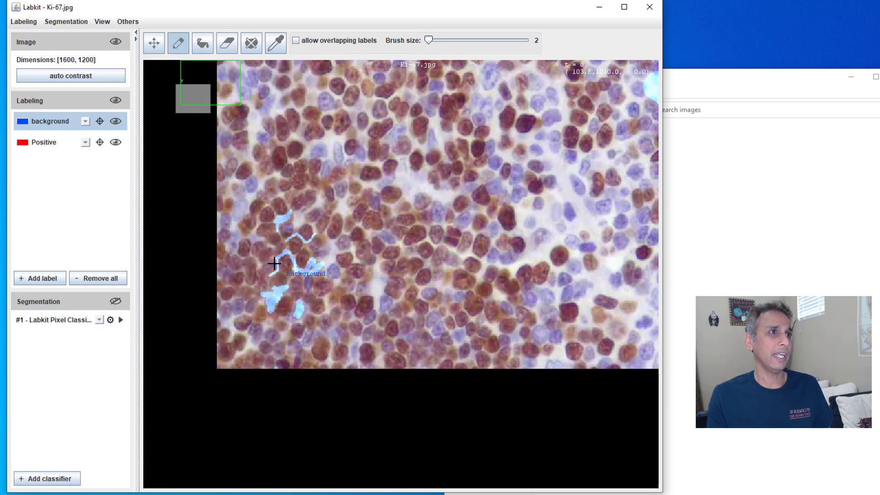
{"action": "scroll", "coordinate": [407, 101], "scroll_direction": "up", "scroll_amount": 8}
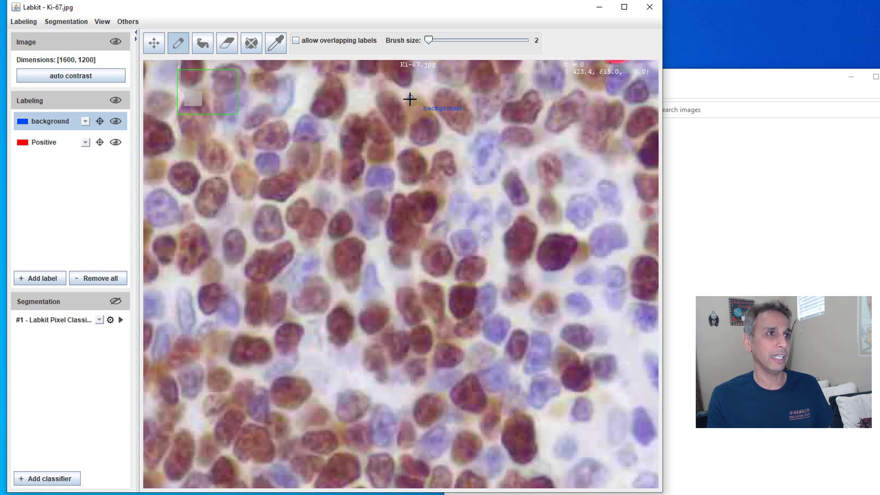
{"action": "scroll", "coordinate": [404, 113], "scroll_direction": "up", "scroll_amount": 2}
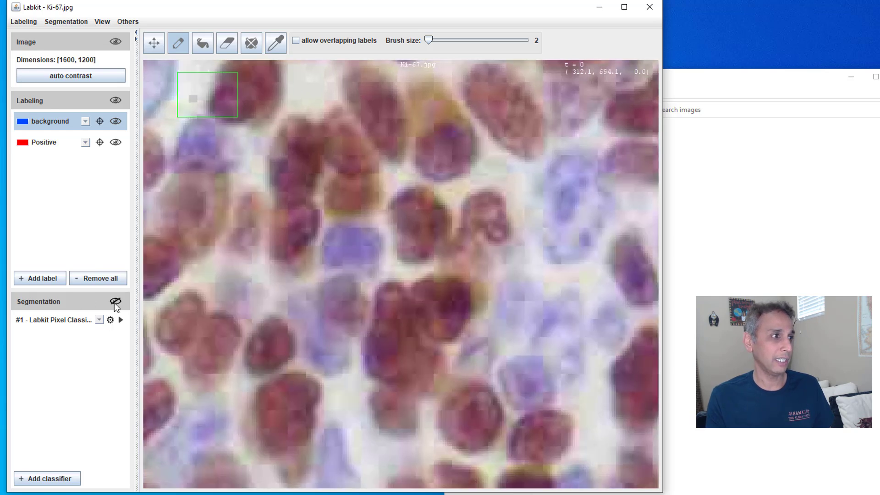
{"action": "left_click", "coordinate": [115, 302]}
{"action": "left_click", "coordinate": [116, 303]}
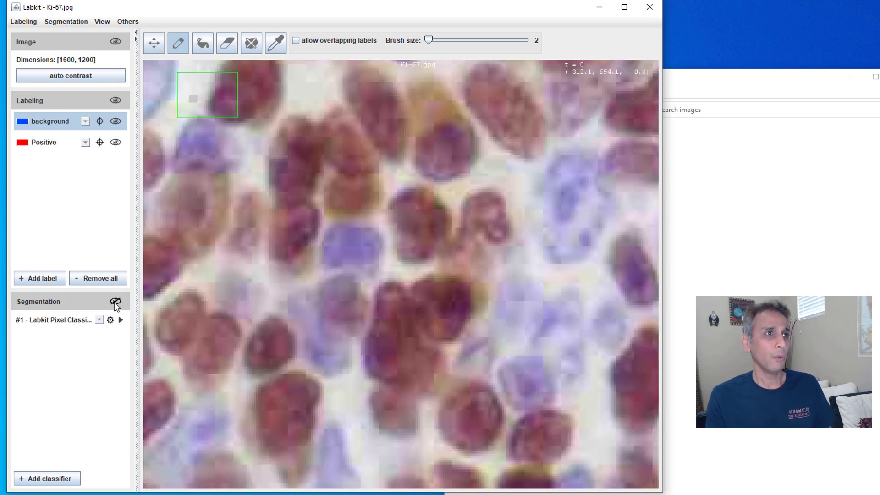
{"action": "left_click", "coordinate": [115, 303]}
{"action": "left_click", "coordinate": [115, 302]}
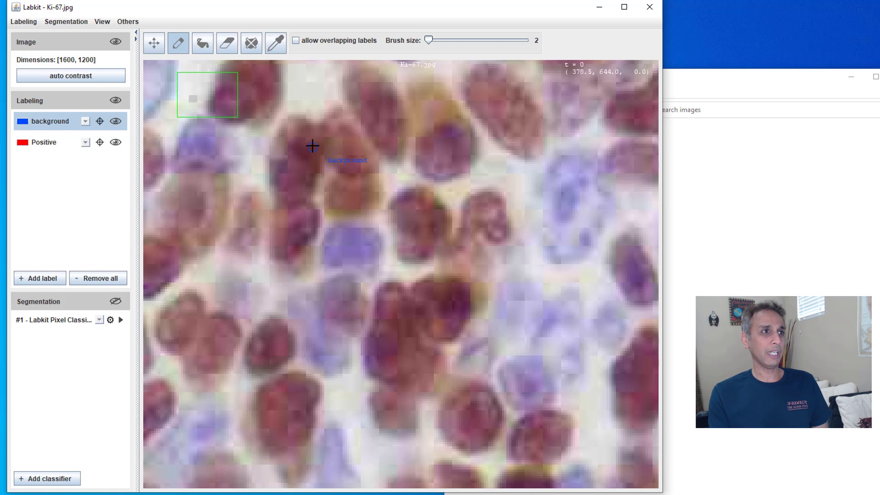
{"action": "scroll", "coordinate": [312, 145], "scroll_direction": "up", "scroll_amount": 1}
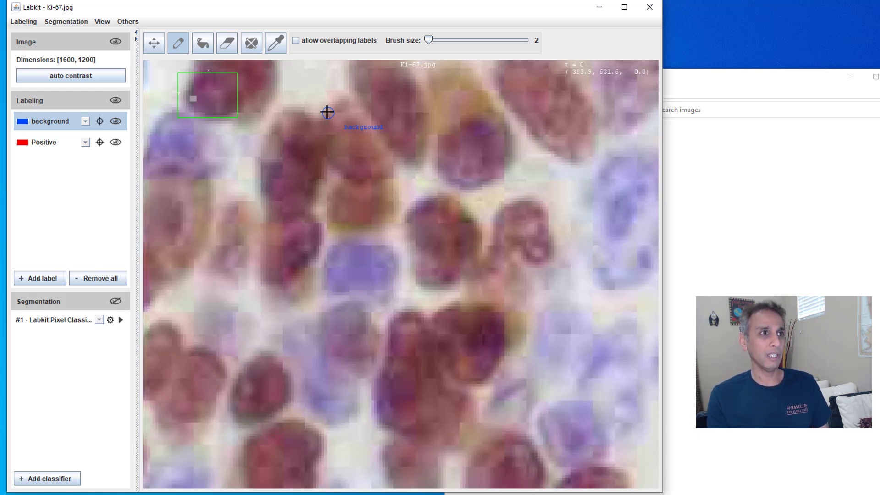
- Brush background strokes over the pale area around a nucleus and a diagonal strip between cells
{"action": "mouse_move", "coordinate": [326, 111]}
{"action": "left_mouse_down"}
{"action": "mouse_move", "coordinate": [334, 192]}
{"action": "mouse_move", "coordinate": [368, 185]}
{"action": "mouse_move", "coordinate": [337, 113]}
{"action": "mouse_move", "coordinate": [371, 183]}
{"action": "mouse_move", "coordinate": [356, 190]}
{"action": "left_mouse_up"}
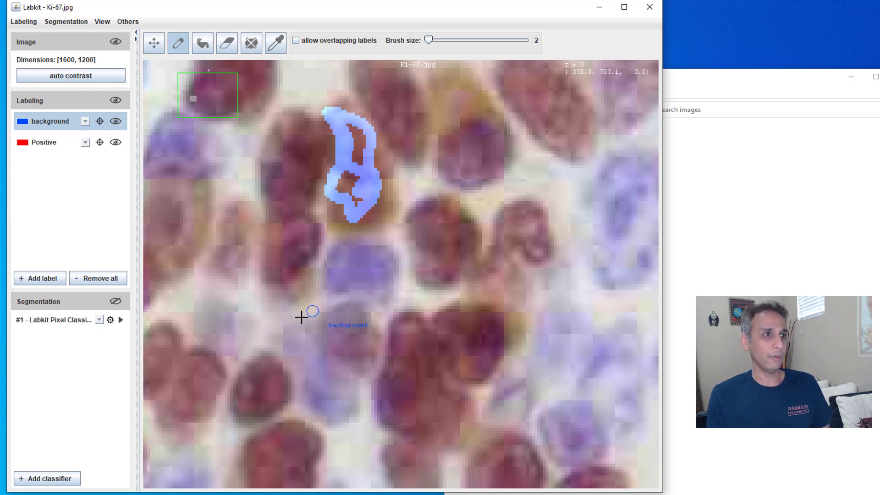
{"action": "mouse_move", "coordinate": [301, 317]}
{"action": "left_mouse_down"}
{"action": "mouse_move", "coordinate": [356, 255]}
{"action": "mouse_move", "coordinate": [407, 229]}
{"action": "left_mouse_up"}
{"action": "mouse_move", "coordinate": [259, 224]}
{"action": "left_mouse_down"}
{"action": "mouse_move", "coordinate": [289, 303]}
{"action": "mouse_move", "coordinate": [353, 268]}
{"action": "left_mouse_up"}
- Paint five more dark brown nuclei with the Positive label
{"action": "left_click", "coordinate": [40, 146]}
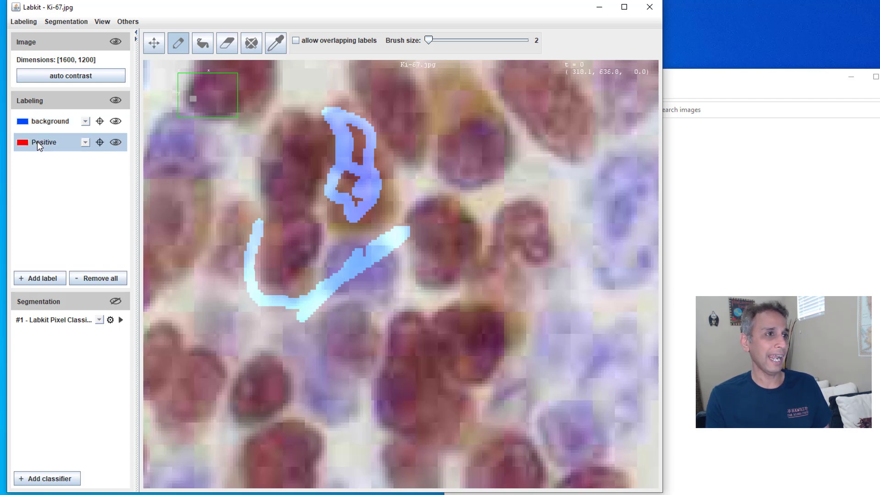
{"action": "mouse_move", "coordinate": [310, 124]}
{"action": "left_mouse_down"}
{"action": "mouse_move", "coordinate": [322, 146]}
{"action": "mouse_move", "coordinate": [308, 200]}
{"action": "mouse_move", "coordinate": [293, 212]}
{"action": "mouse_move", "coordinate": [265, 196]}
{"action": "mouse_move", "coordinate": [263, 173]}
{"action": "mouse_move", "coordinate": [285, 122]}
{"action": "mouse_move", "coordinate": [310, 129]}
{"action": "mouse_move", "coordinate": [312, 171]}
{"action": "mouse_move", "coordinate": [272, 197]}
{"action": "mouse_move", "coordinate": [278, 148]}
{"action": "mouse_move", "coordinate": [289, 184]}
{"action": "mouse_move", "coordinate": [285, 139]}
{"action": "left_mouse_up"}
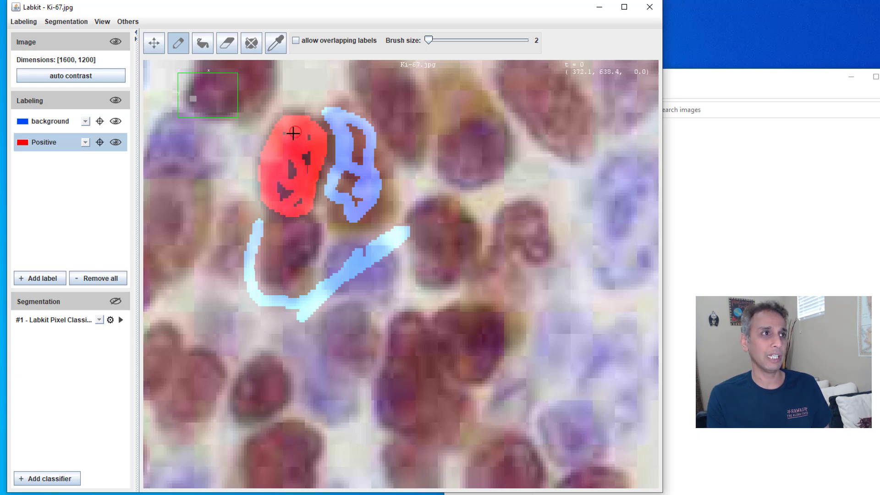
{"action": "mouse_move", "coordinate": [298, 197]}
{"action": "left_mouse_down"}
{"action": "mouse_move", "coordinate": [279, 192]}
{"action": "mouse_move", "coordinate": [296, 168]}
{"action": "left_mouse_up"}
{"action": "mouse_move", "coordinate": [421, 236]}
{"action": "left_mouse_down"}
{"action": "mouse_move", "coordinate": [417, 215]}
{"action": "mouse_move", "coordinate": [432, 207]}
{"action": "mouse_move", "coordinate": [464, 216]}
{"action": "mouse_move", "coordinate": [473, 232]}
{"action": "mouse_move", "coordinate": [466, 265]}
{"action": "mouse_move", "coordinate": [444, 283]}
{"action": "mouse_move", "coordinate": [425, 277]}
{"action": "mouse_move", "coordinate": [435, 214]}
{"action": "mouse_move", "coordinate": [423, 256]}
{"action": "mouse_move", "coordinate": [451, 260]}
{"action": "mouse_move", "coordinate": [433, 259]}
{"action": "mouse_move", "coordinate": [441, 242]}
{"action": "left_mouse_up"}
{"action": "mouse_move", "coordinate": [505, 235]}
{"action": "left_mouse_down"}
{"action": "mouse_move", "coordinate": [529, 207]}
{"action": "mouse_move", "coordinate": [524, 253]}
{"action": "mouse_move", "coordinate": [515, 213]}
{"action": "mouse_move", "coordinate": [529, 236]}
{"action": "left_mouse_up"}
{"action": "mouse_move", "coordinate": [461, 138]}
{"action": "left_mouse_down"}
{"action": "mouse_move", "coordinate": [459, 185]}
{"action": "mouse_move", "coordinate": [481, 124]}
{"action": "mouse_move", "coordinate": [447, 150]}
{"action": "mouse_move", "coordinate": [459, 174]}
{"action": "mouse_move", "coordinate": [475, 143]}
{"action": "mouse_move", "coordinate": [464, 179]}
{"action": "left_mouse_up"}
{"action": "mouse_move", "coordinate": [239, 389]}
{"action": "left_mouse_down"}
{"action": "mouse_move", "coordinate": [275, 368]}
{"action": "mouse_move", "coordinate": [278, 402]}
{"action": "mouse_move", "coordinate": [239, 389]}
{"action": "mouse_move", "coordinate": [278, 394]}
{"action": "mouse_move", "coordinate": [259, 398]}
{"action": "left_mouse_up"}
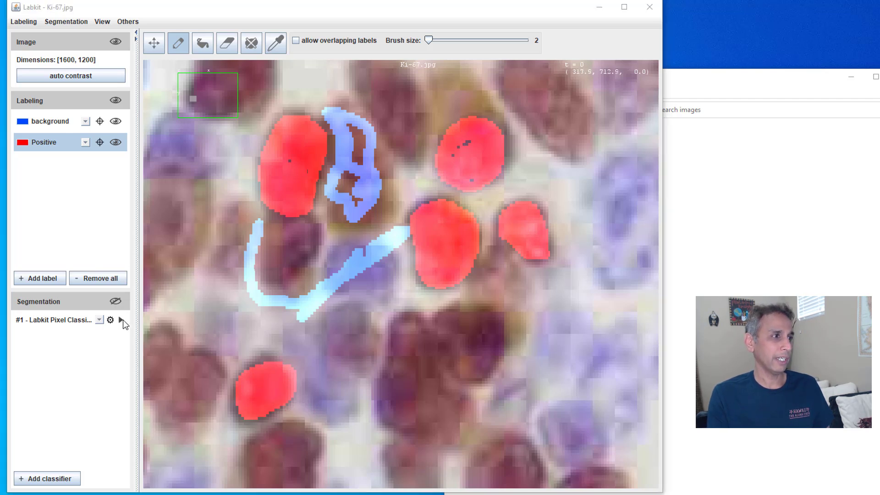
- Retrain the Labkit Pixel Classifier with the new Positive and background labels, then view the full image
{"action": "left_click", "coordinate": [121, 320]}
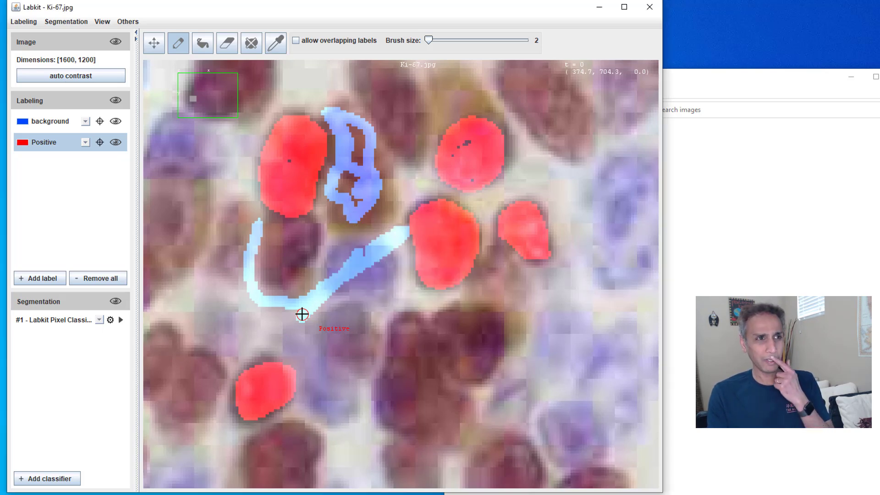
{"action": "scroll", "coordinate": [302, 314], "scroll_direction": "down", "scroll_amount": 8}
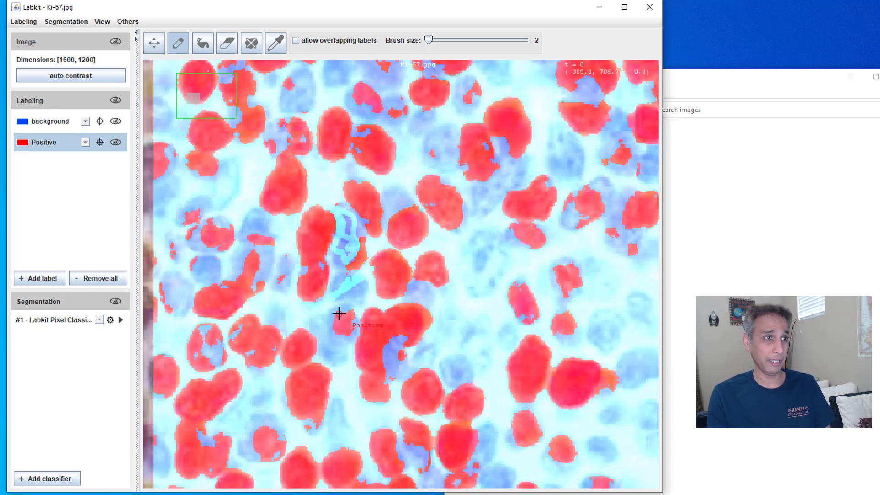
{"action": "scroll", "coordinate": [360, 301], "scroll_direction": "down", "scroll_amount": 4}
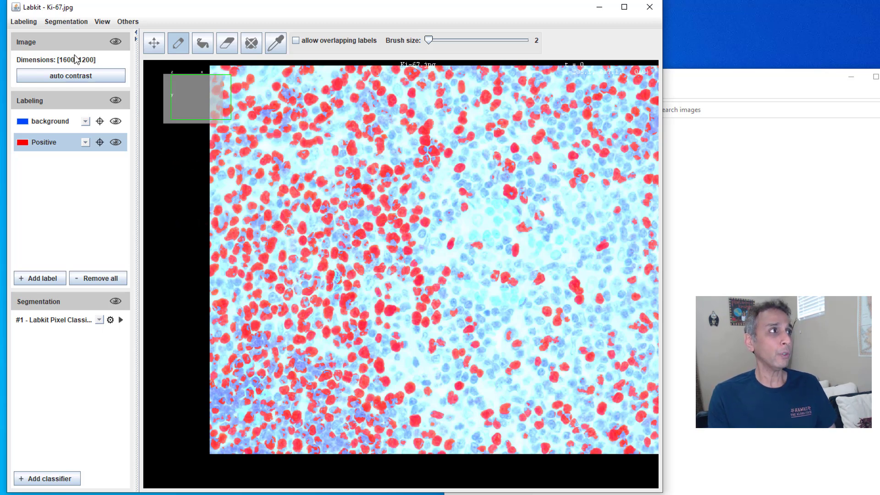
{"action": "left_click", "coordinate": [18, 23]}
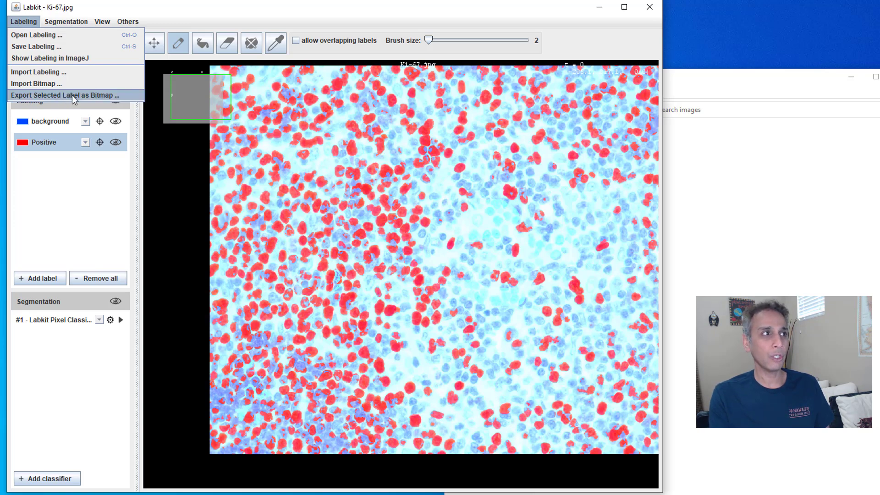
{"action": "left_click", "coordinate": [116, 301]}
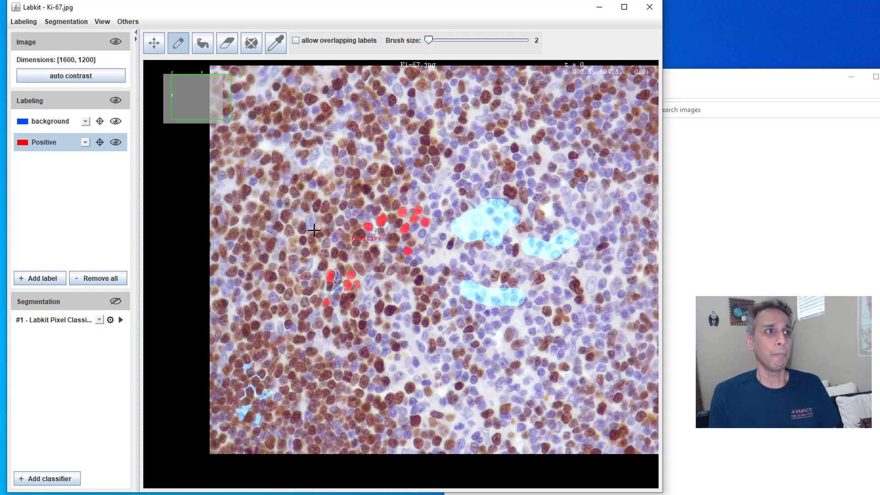
{"action": "scroll", "coordinate": [254, 236], "scroll_direction": "down", "scroll_amount": 1}
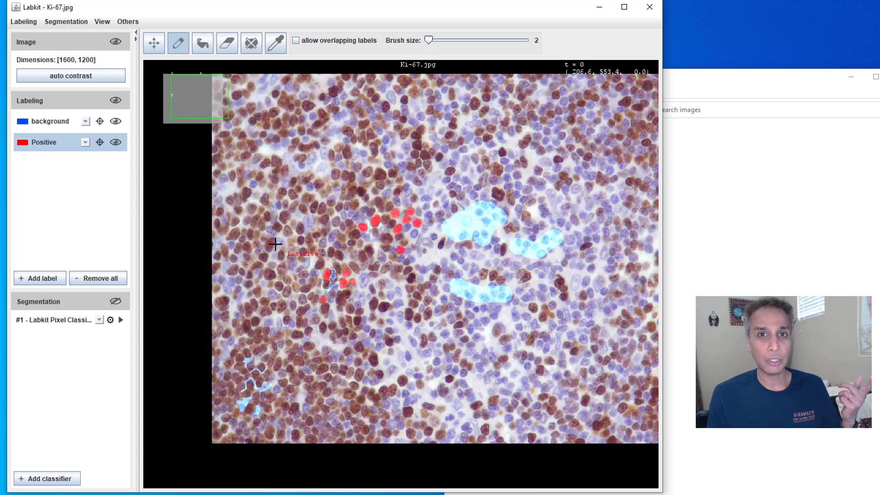
{"action": "left_click", "coordinate": [114, 304]}
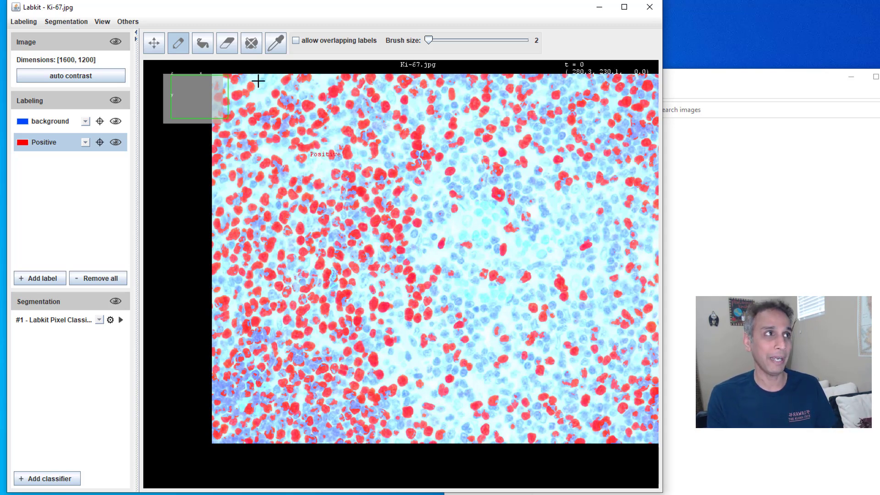
- Create a new label from the Positive segmentation via Create Label from Segmentation
{"action": "left_click", "coordinate": [87, 21]}
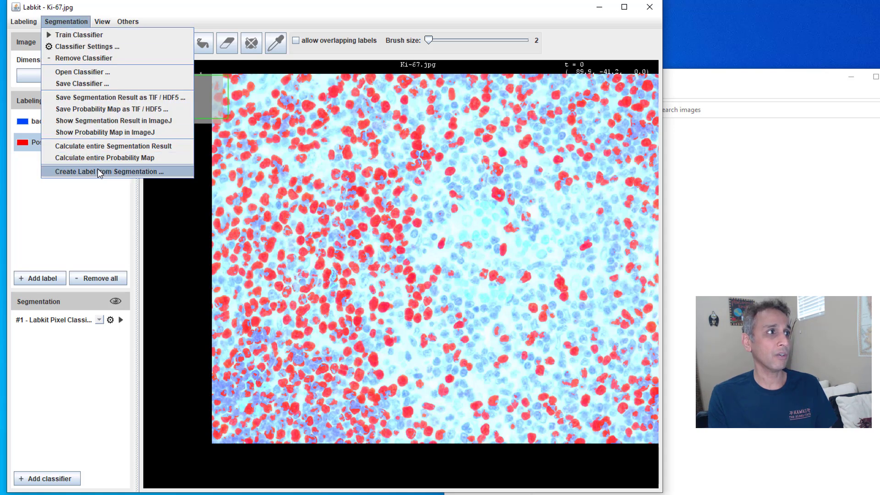
{"action": "left_click", "coordinate": [117, 170]}
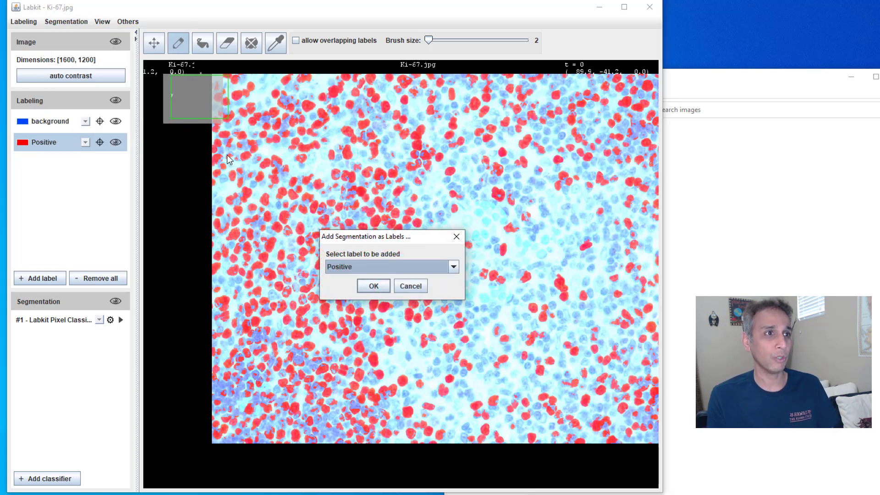
{"action": "left_click", "coordinate": [368, 264]}
{"action": "left_click", "coordinate": [350, 289]}
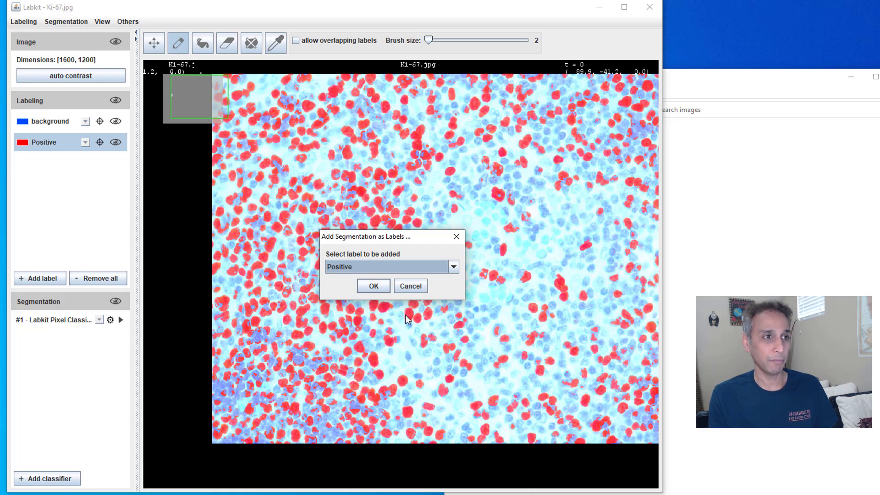
{"action": "left_click", "coordinate": [371, 287]}
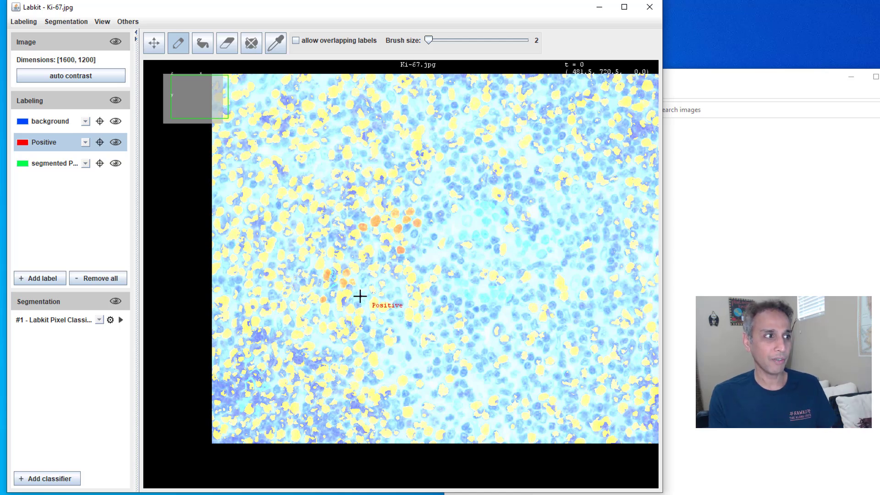
- Hide the segmentation and remove the original Positive label along with its strokes
{"action": "left_click", "coordinate": [115, 302]}
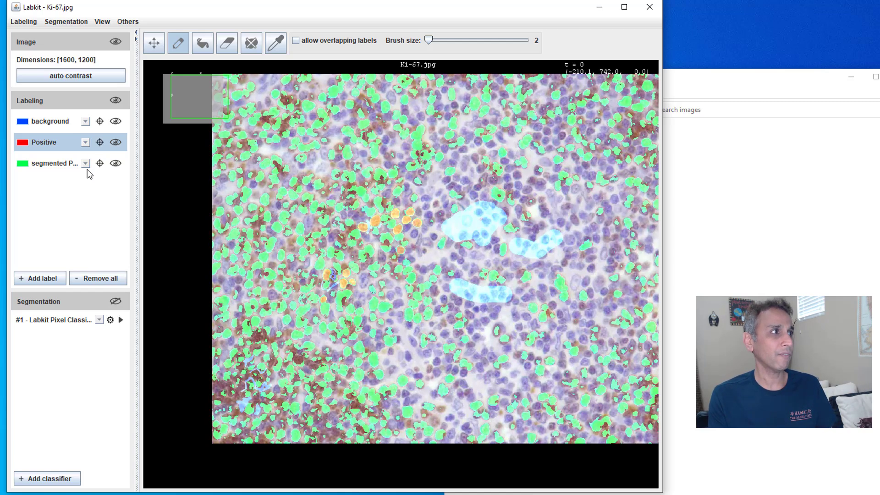
{"action": "left_click", "coordinate": [100, 143]}
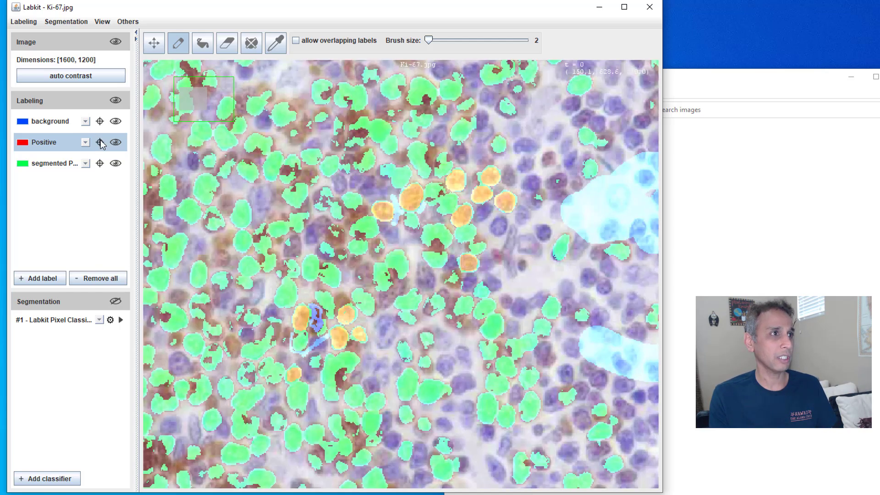
{"action": "right_click", "coordinate": [32, 144]}
{"action": "left_click", "coordinate": [50, 202]}
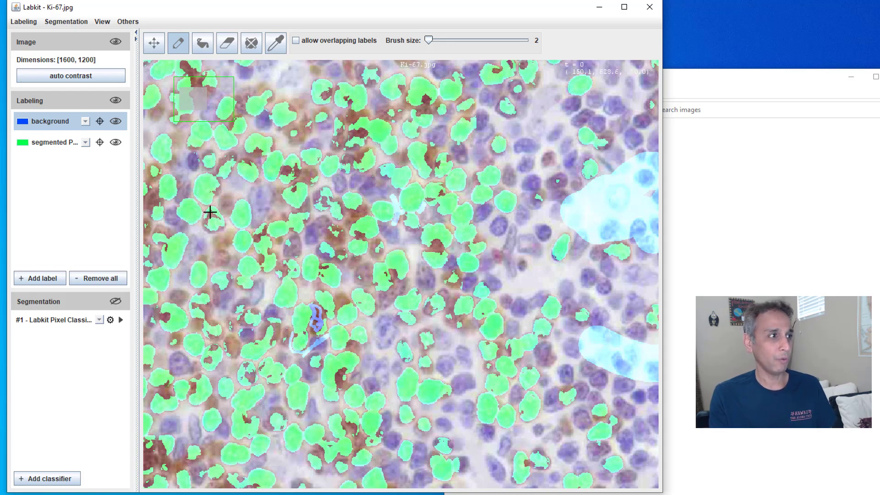
{"action": "scroll", "coordinate": [293, 250], "scroll_direction": "down", "scroll_amount": 2}
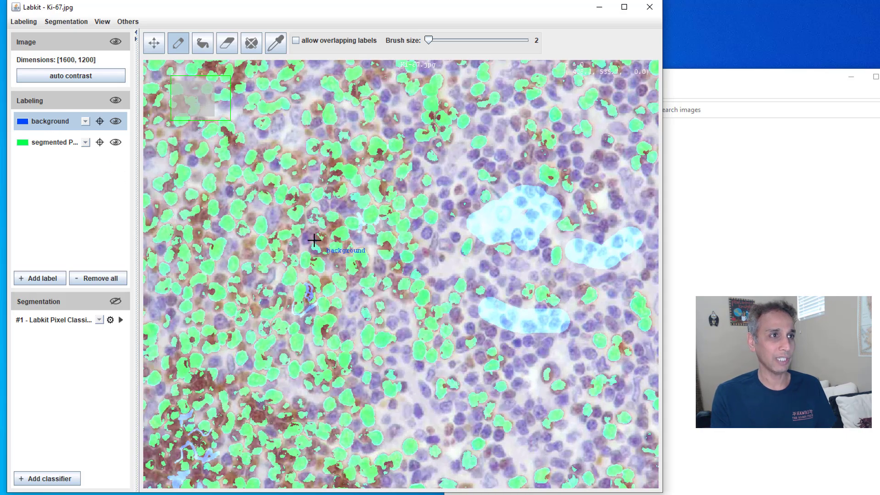
{"action": "scroll", "coordinate": [340, 117], "scroll_direction": "up", "scroll_amount": 3}
{"action": "scroll", "coordinate": [349, 70], "scroll_direction": "up", "scroll_amount": 5}
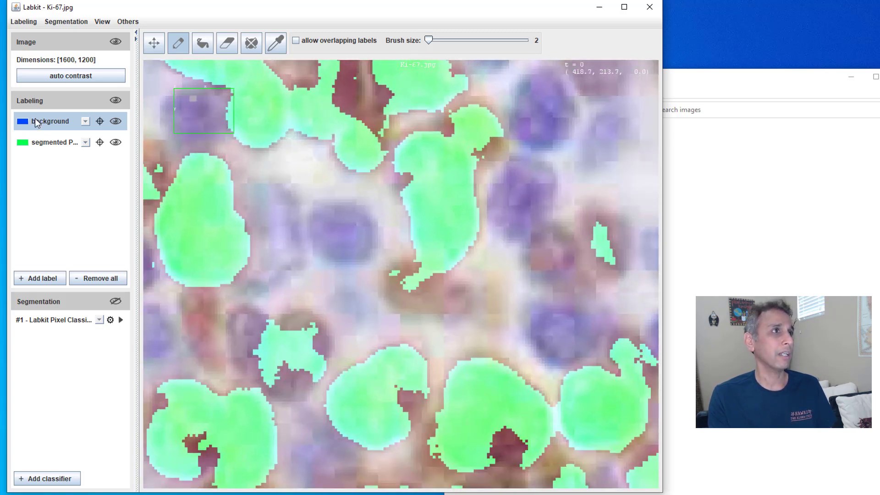
- Erase pixels of the segmented label to split merged upper blobs and notch the bottom-left blob
{"action": "left_click", "coordinate": [46, 145]}
{"action": "left_click", "coordinate": [227, 43]}
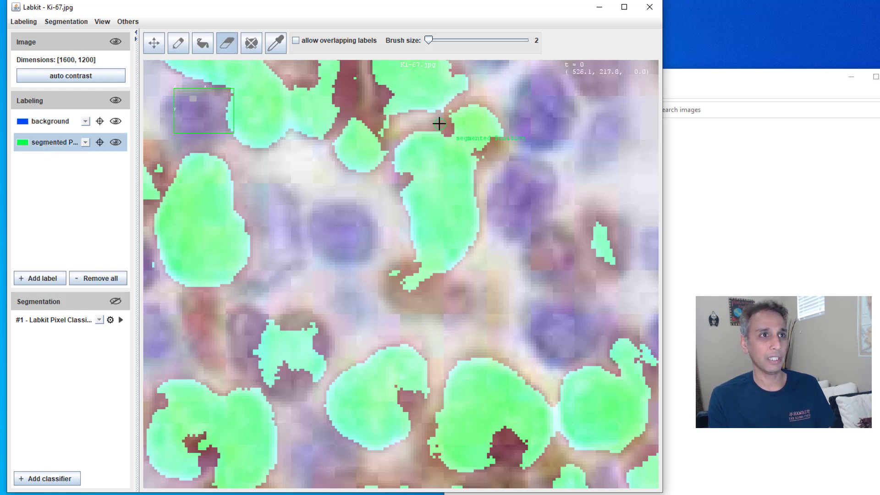
{"action": "left_click_drag", "start_coordinate": [451, 126], "coordinate": [489, 158]}
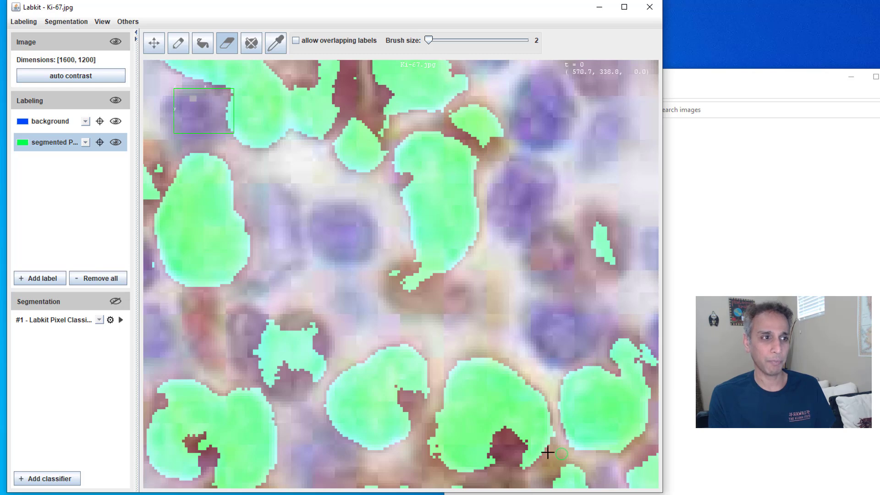
{"action": "left_click_drag", "start_coordinate": [196, 446], "coordinate": [203, 442]}
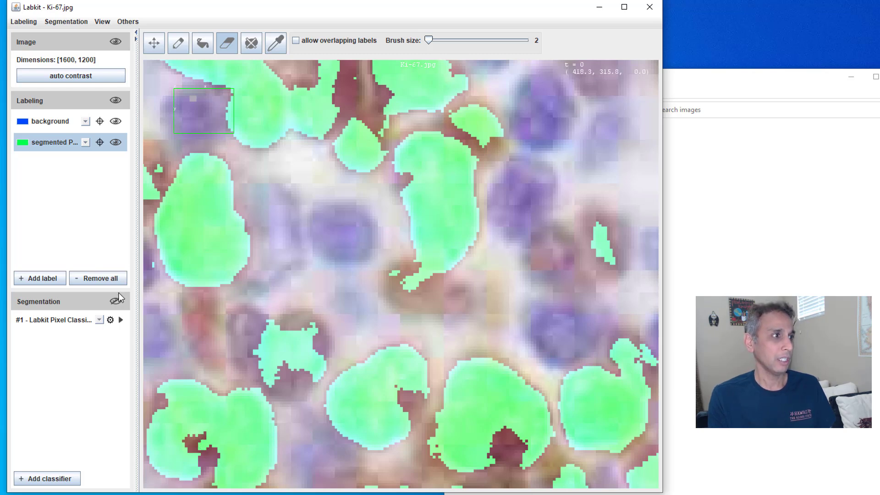
- Compare the green labels with the stain, erase a stray fragment beside a nucleus, and zoom out
{"action": "left_click", "coordinate": [116, 143]}
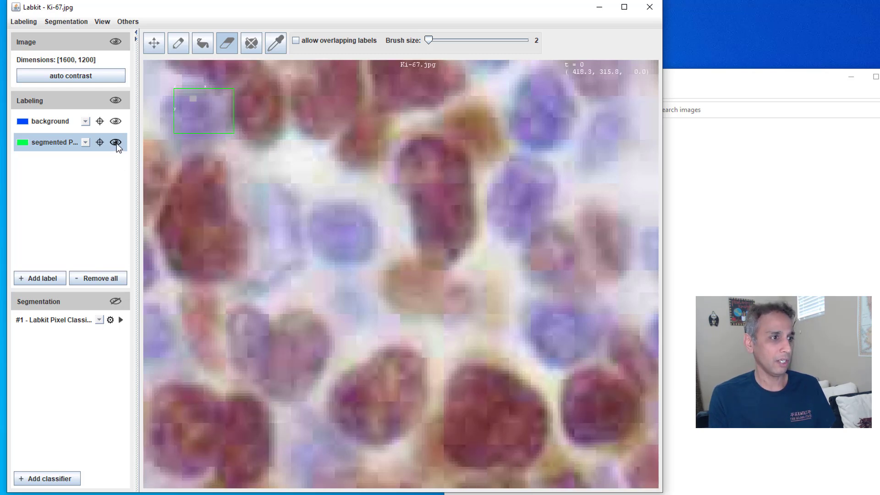
{"action": "left_click", "coordinate": [117, 143]}
{"action": "scroll", "coordinate": [461, 232], "scroll_direction": "down", "scroll_amount": 2}
{"action": "scroll", "coordinate": [270, 202], "scroll_direction": "up", "scroll_amount": 3}
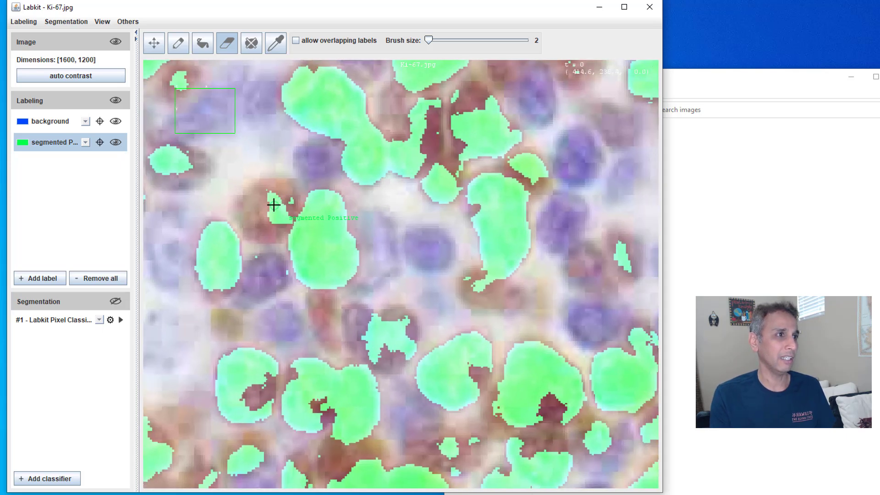
{"action": "left_click_drag", "start_coordinate": [272, 219], "coordinate": [279, 224]}
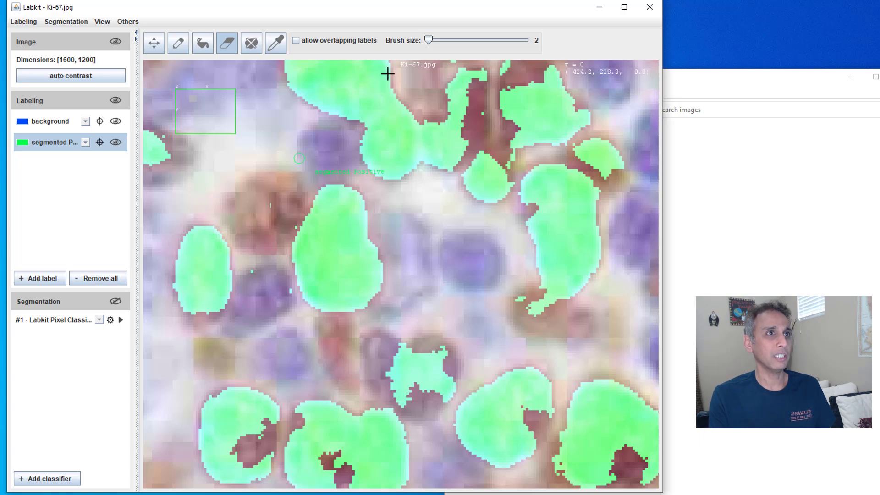
{"action": "scroll", "coordinate": [289, 211], "scroll_direction": "down", "scroll_amount": 8}
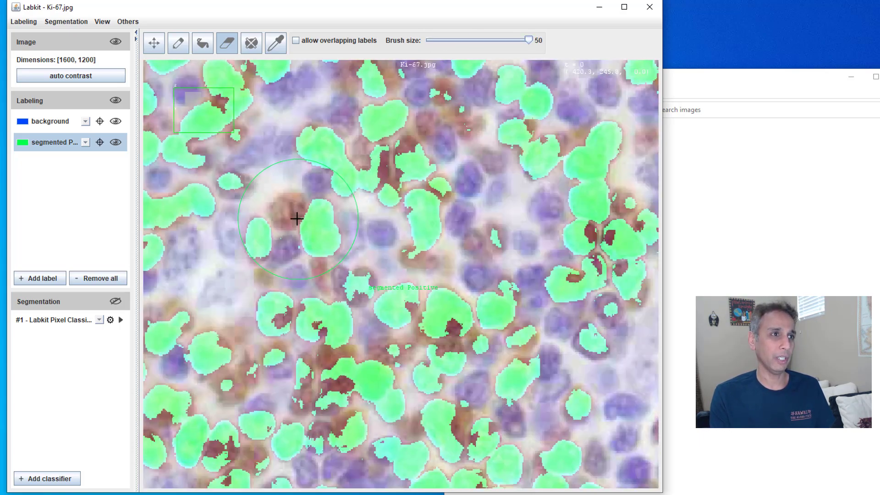
{"action": "scroll", "coordinate": [283, 244], "scroll_direction": "down", "scroll_amount": 2}
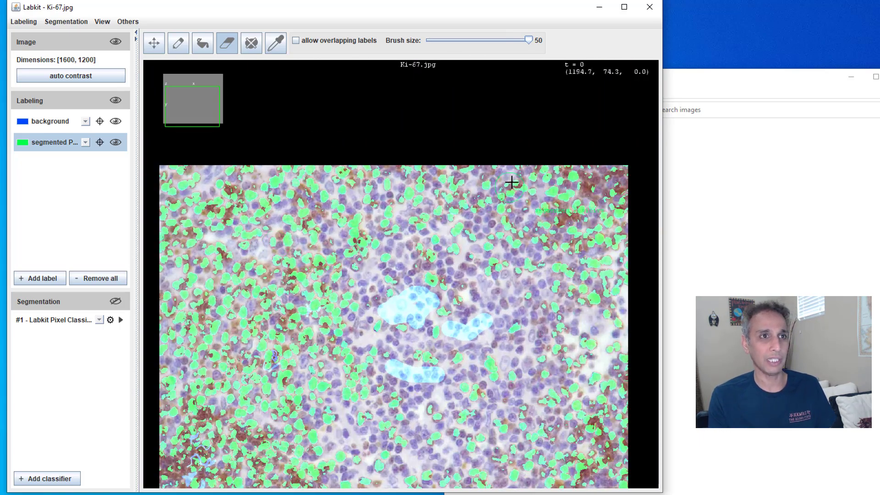
- Erase the upper-right green labels and export the selected label as bitmap 'mask' in the Labkit folder
{"action": "mouse_move", "coordinate": [512, 182]}
{"action": "left_mouse_down"}
{"action": "mouse_move", "coordinate": [622, 177]}
{"action": "mouse_move", "coordinate": [541, 196]}
{"action": "mouse_move", "coordinate": [623, 194]}
{"action": "mouse_move", "coordinate": [601, 221]}
{"action": "mouse_move", "coordinate": [587, 281]}
{"action": "mouse_move", "coordinate": [607, 282]}
{"action": "mouse_move", "coordinate": [609, 212]}
{"action": "mouse_move", "coordinate": [623, 262]}
{"action": "mouse_move", "coordinate": [589, 290]}
{"action": "mouse_move", "coordinate": [565, 287]}
{"action": "mouse_move", "coordinate": [572, 268]}
{"action": "mouse_move", "coordinate": [529, 248]}
{"action": "mouse_move", "coordinate": [525, 227]}
{"action": "mouse_move", "coordinate": [543, 223]}
{"action": "mouse_move", "coordinate": [550, 271]}
{"action": "mouse_move", "coordinate": [498, 267]}
{"action": "mouse_move", "coordinate": [509, 200]}
{"action": "mouse_move", "coordinate": [508, 249]}
{"action": "mouse_move", "coordinate": [489, 251]}
{"action": "mouse_move", "coordinate": [493, 242]}
{"action": "mouse_move", "coordinate": [547, 269]}
{"action": "left_mouse_up"}
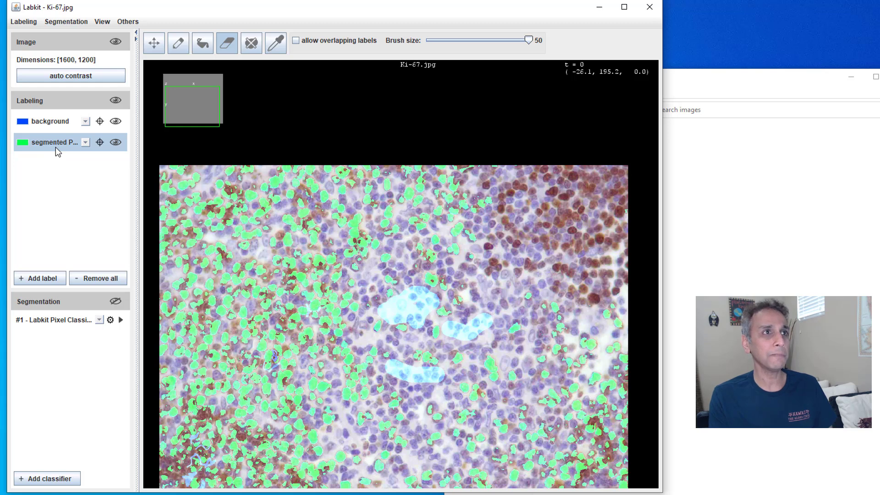
{"action": "left_click", "coordinate": [21, 21]}
{"action": "left_click", "coordinate": [40, 95]}
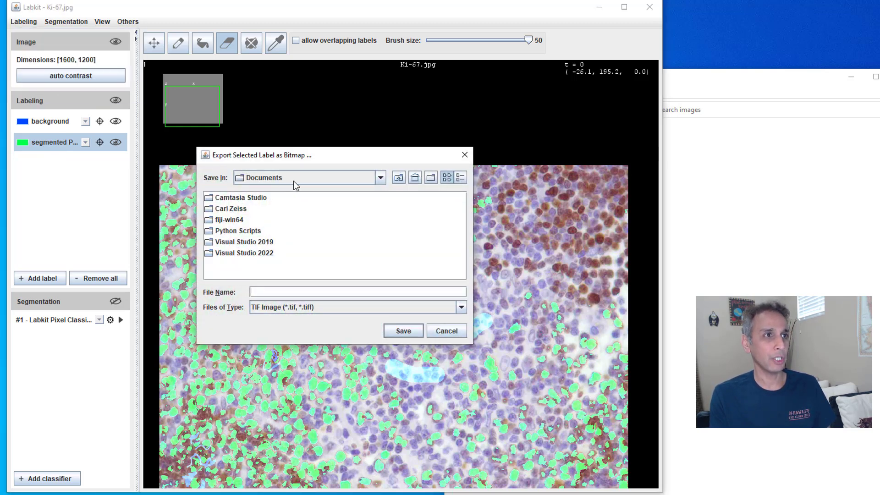
{"action": "left_click", "coordinate": [381, 179]}
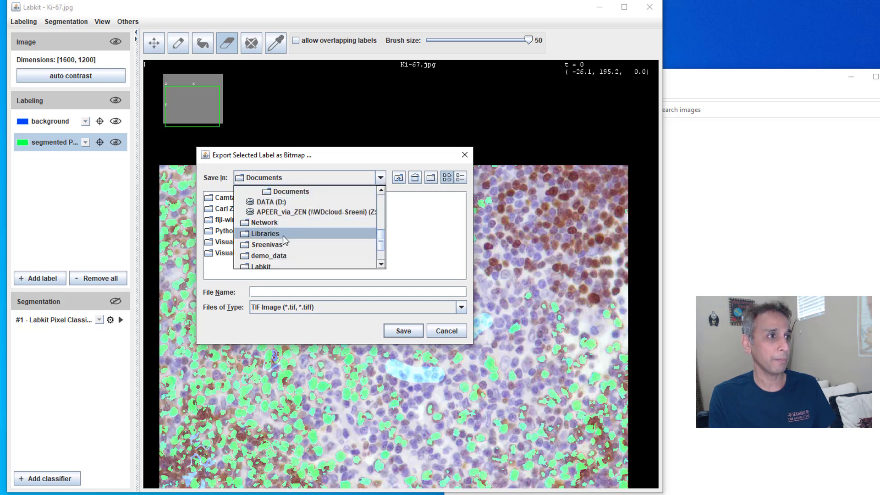
{"action": "left_click", "coordinate": [271, 265]}
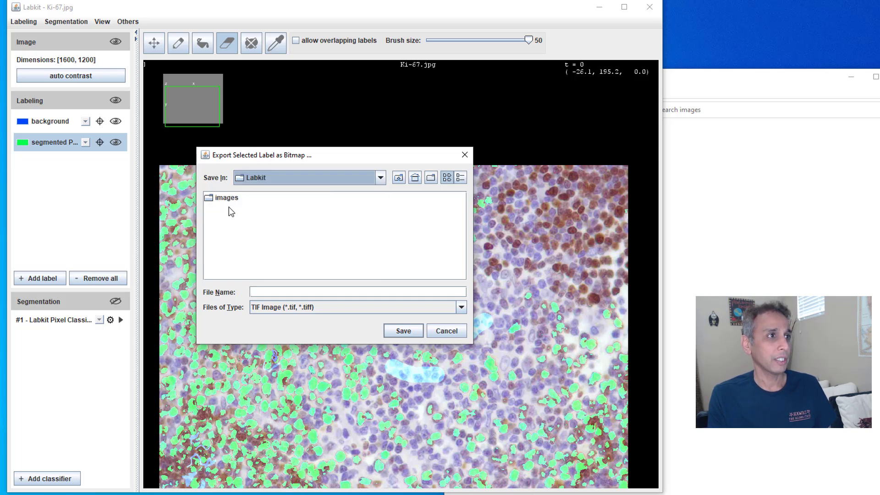
{"action": "left_click", "coordinate": [293, 290]}
{"action": "type", "text": "mask"}
{"action": "left_click", "coordinate": [405, 330]}
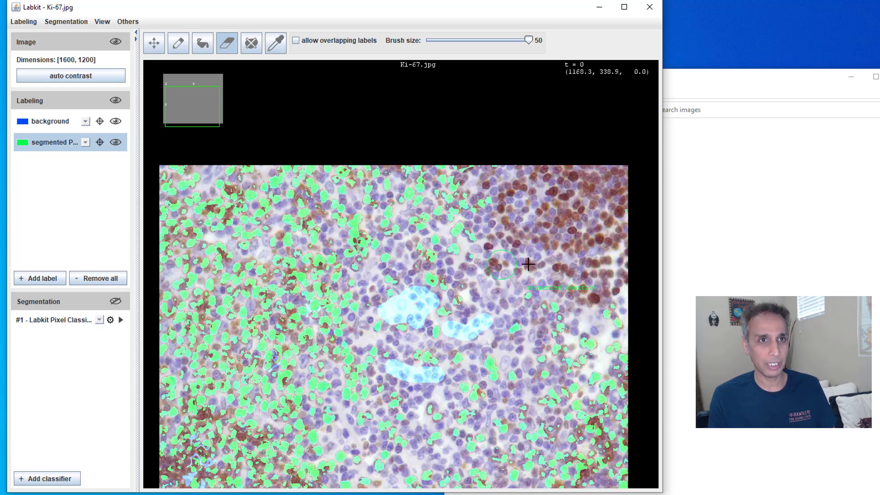
- In File Explorer, go up to the Labkit folder and select mask.tif
{"action": "left_click", "coordinate": [698, 268]}
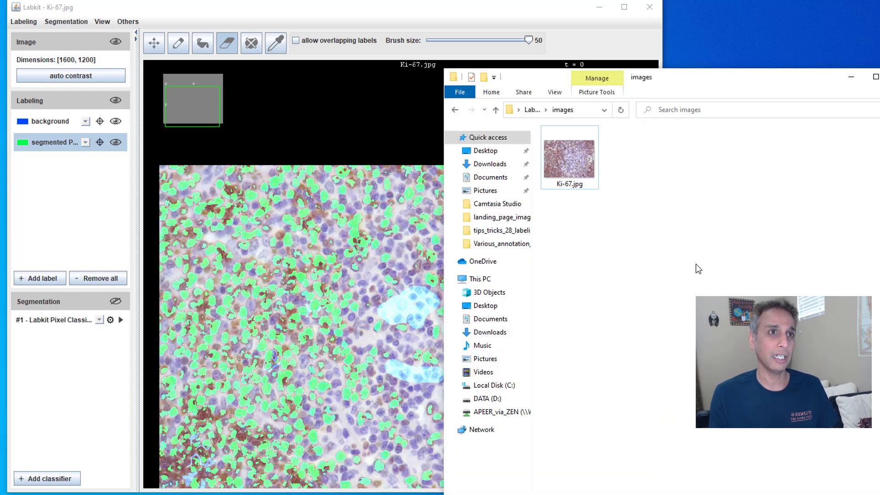
{"action": "left_click", "coordinate": [531, 110]}
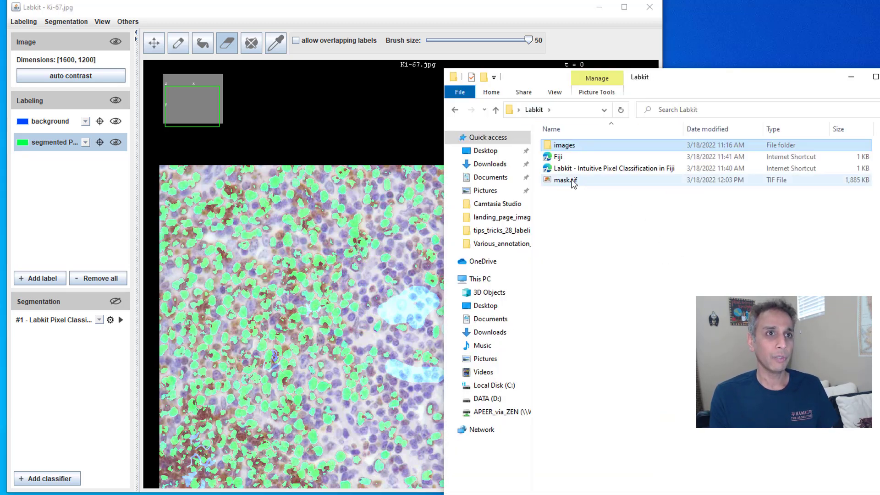
{"action": "left_click", "coordinate": [568, 181]}
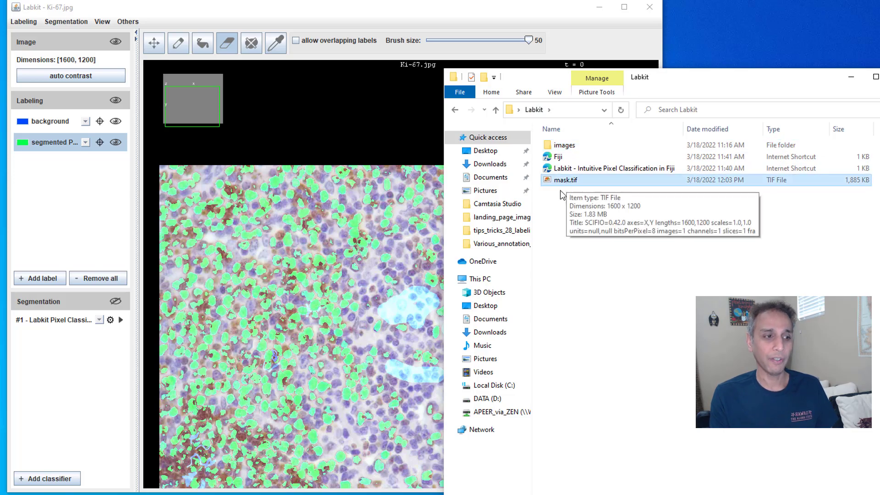
- Close the Ki-67.jpg image window and the Labkit window, leaving Fiji open
{"action": "left_click", "coordinate": [282, 494]}
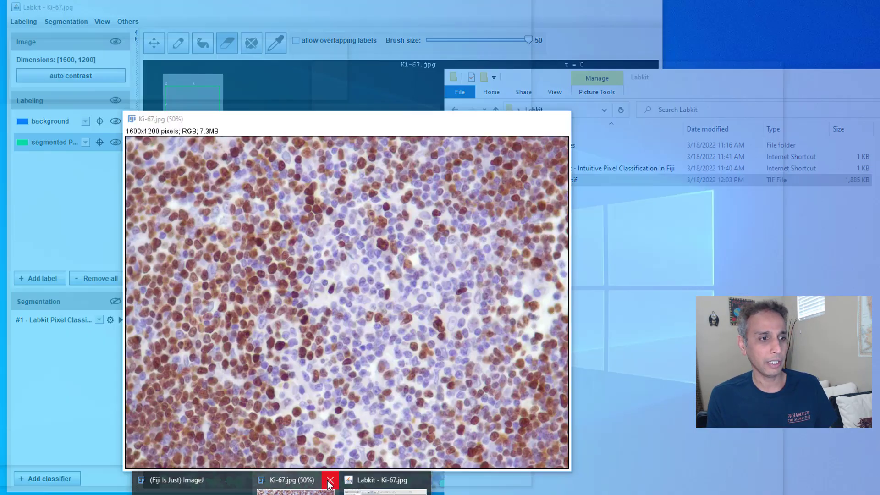
{"action": "left_click", "coordinate": [330, 479]}
{"action": "left_click", "coordinate": [378, 481]}
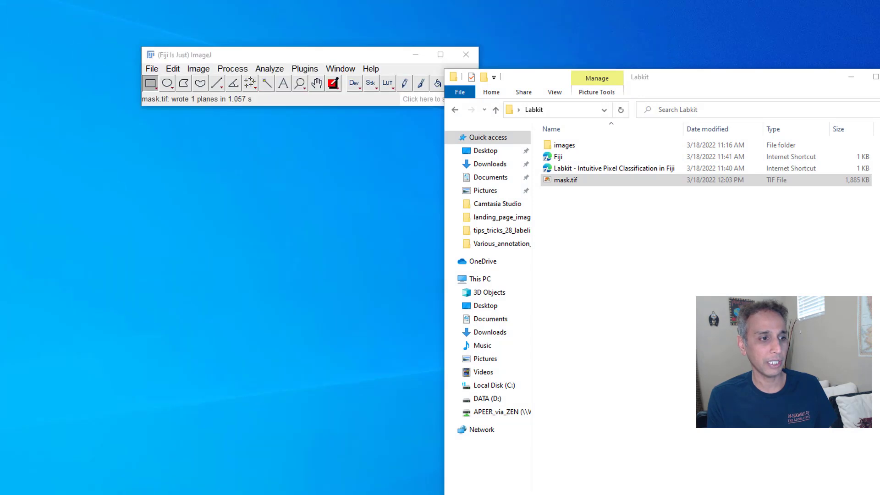
- Drag mask.tif onto ImageJ to open it and reposition its image window
{"action": "left_click_drag", "start_coordinate": [574, 185], "coordinate": [328, 82]}
{"action": "mouse_move", "coordinate": [342, 124]}
{"action": "left_mouse_down"}
{"action": "mouse_move", "coordinate": [315, 122]}
{"action": "mouse_move", "coordinate": [347, 120]}
{"action": "left_mouse_up"}
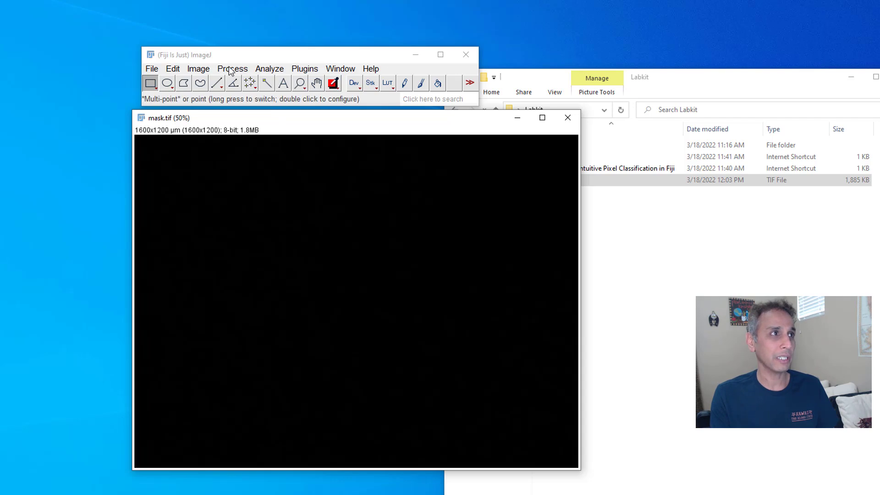
- Set mask.tif's display range to 0–1 with Brightness/Contrast so the nuclei appear white
{"action": "left_click", "coordinate": [198, 69]}
{"action": "mouse_move", "coordinate": [237, 88]}
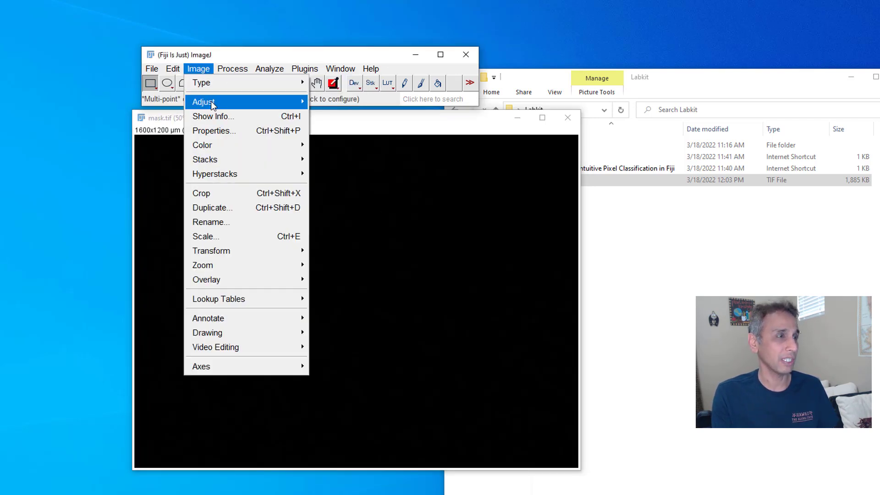
{"action": "mouse_move", "coordinate": [212, 105]}
{"action": "left_click", "coordinate": [336, 102]}
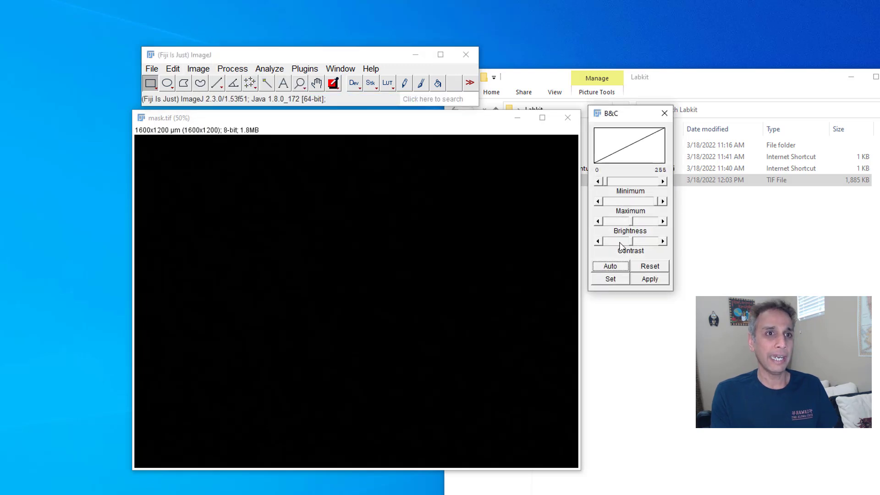
{"action": "left_click", "coordinate": [610, 280]}
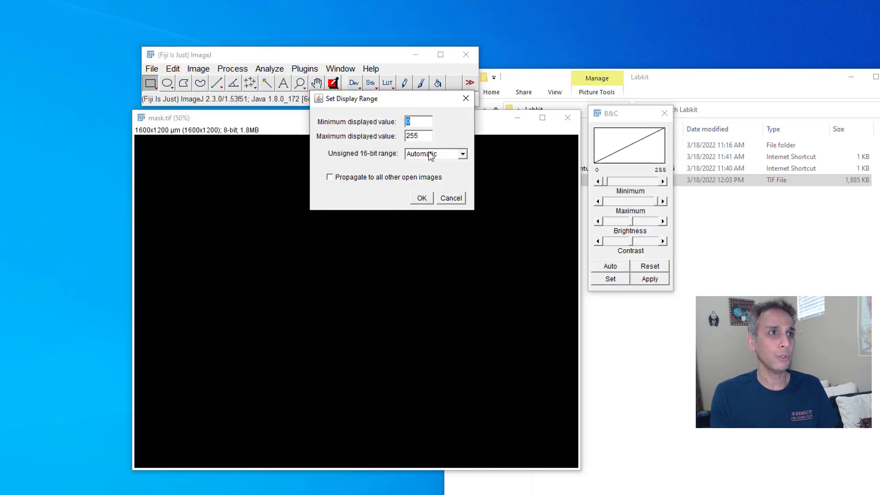
{"action": "double_click", "coordinate": [421, 136]}
{"action": "type", "text": "1"}
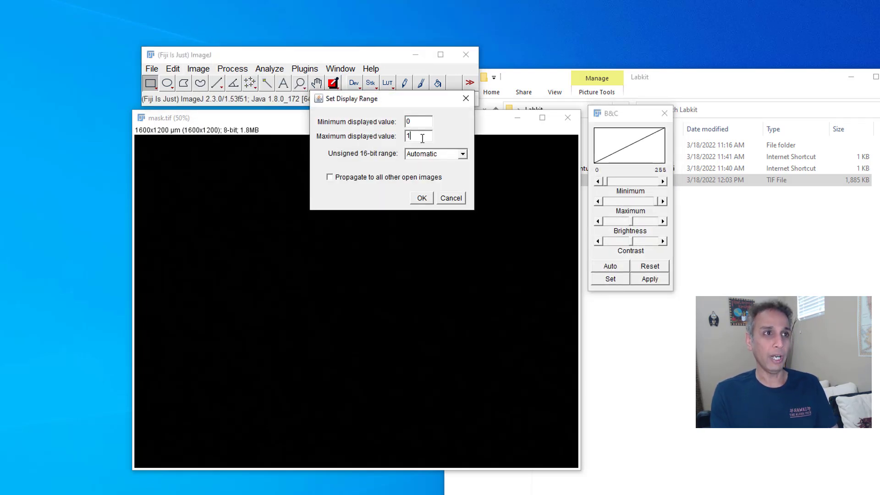
{"action": "left_click", "coordinate": [422, 198]}
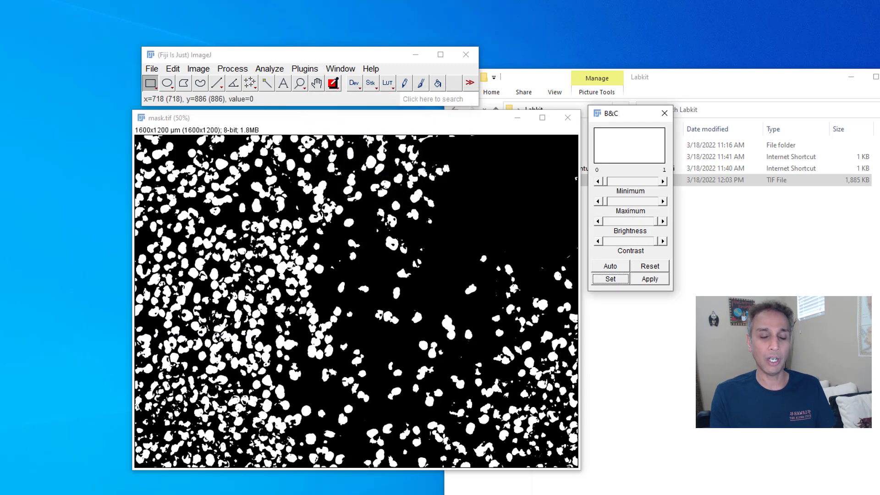